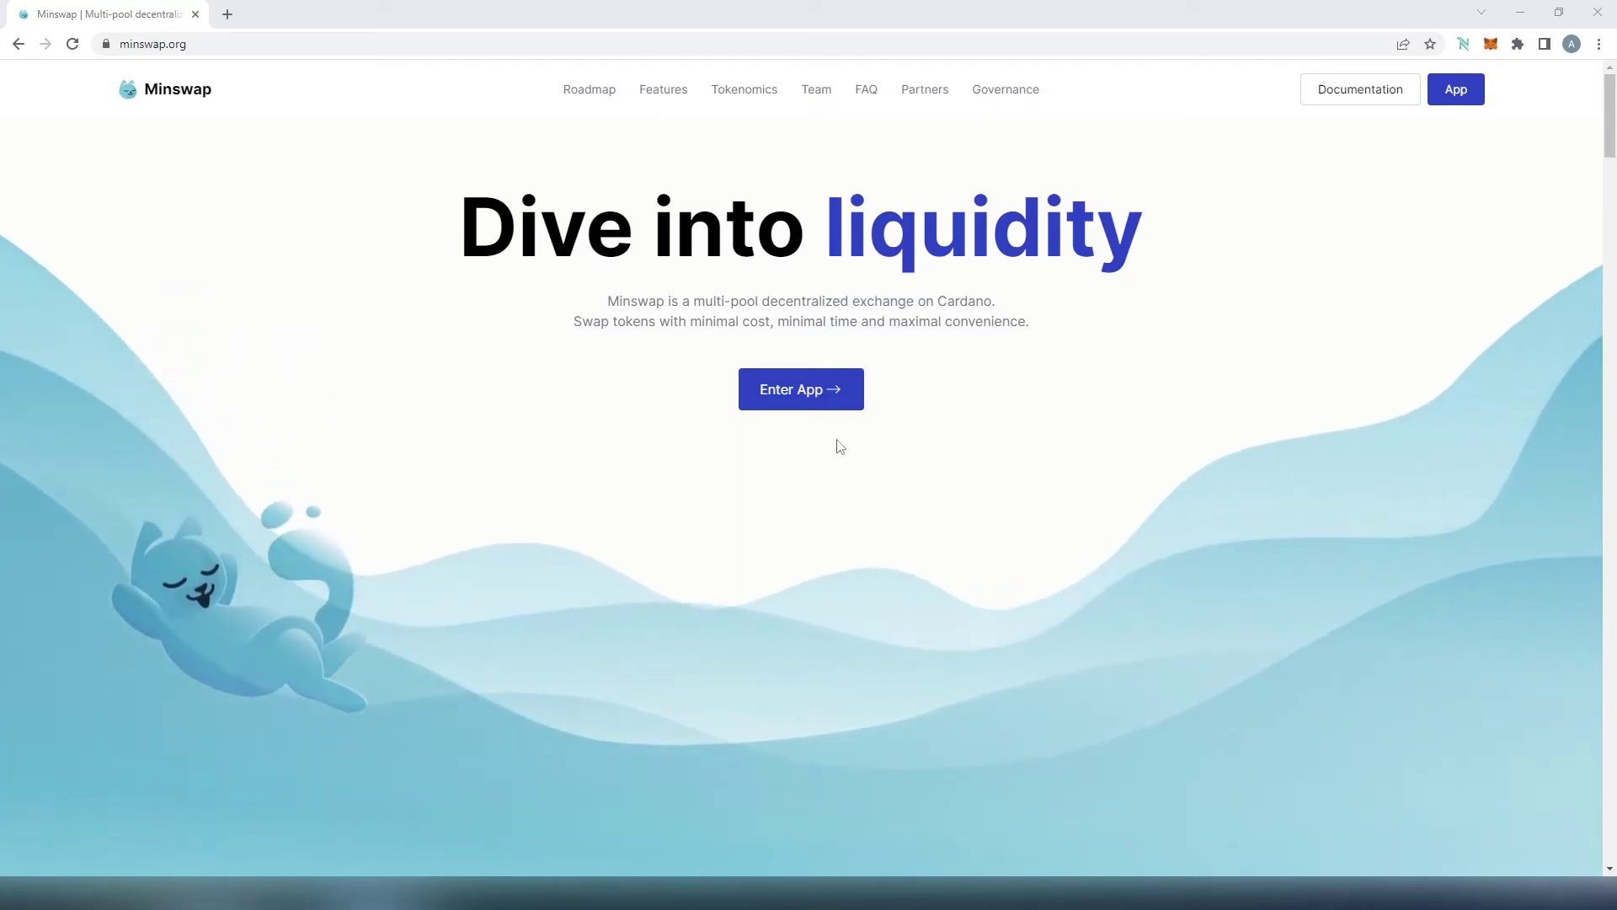
Enter the Minswap app and connect the Nami wallet, showing its 952.69 ADA balance
{"action": "left_click", "coordinate": [801, 389]}
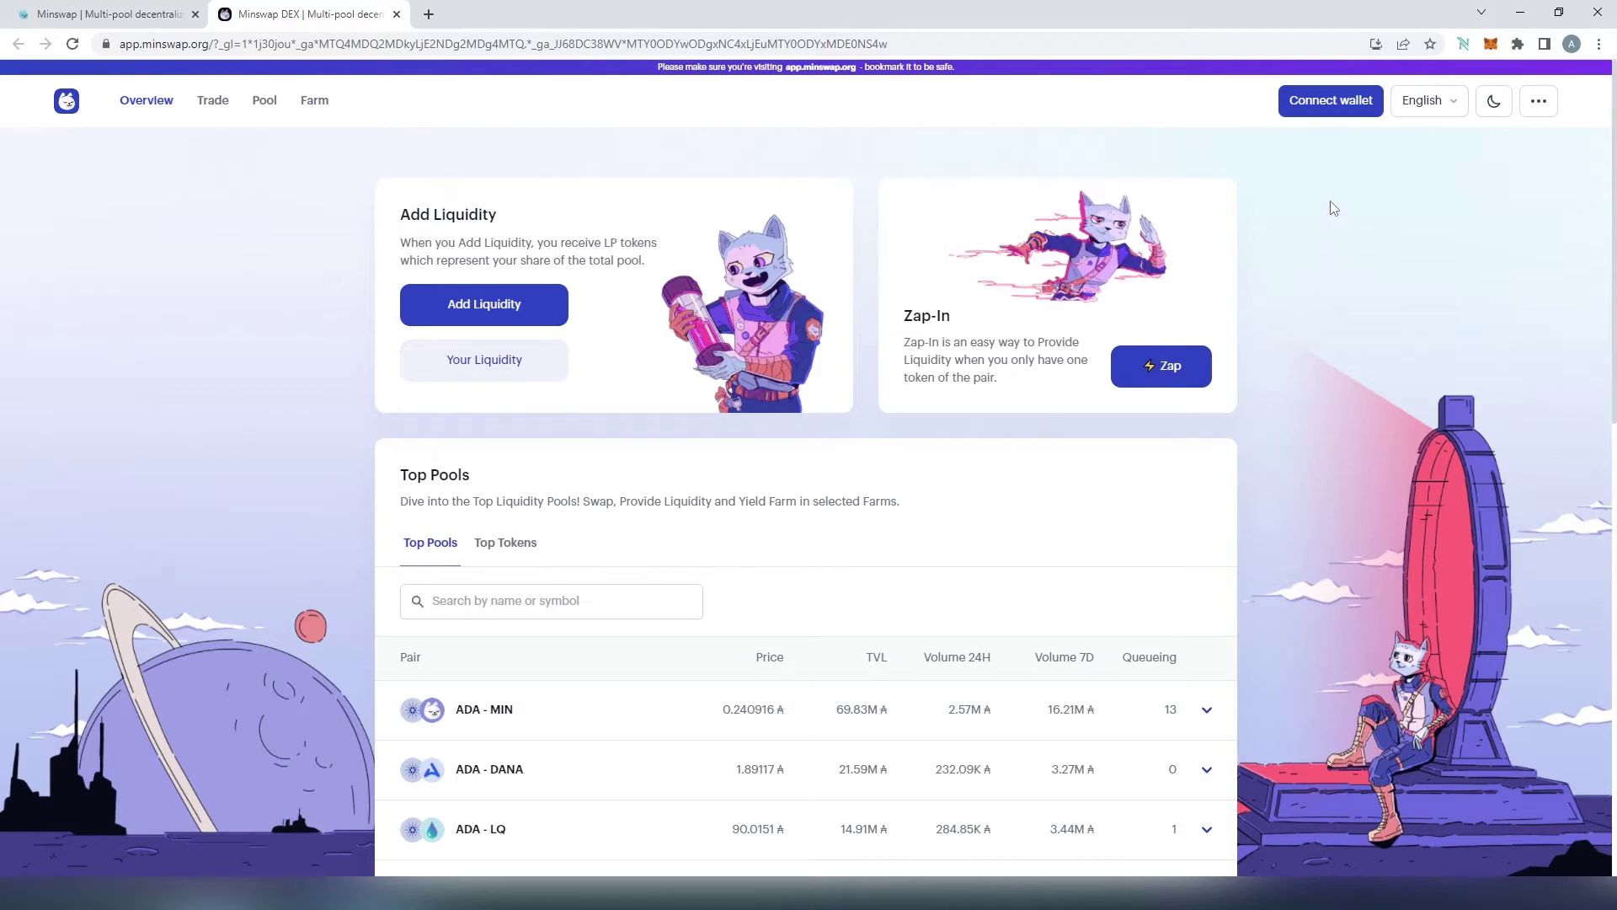
{"action": "left_click", "coordinate": [1342, 122]}
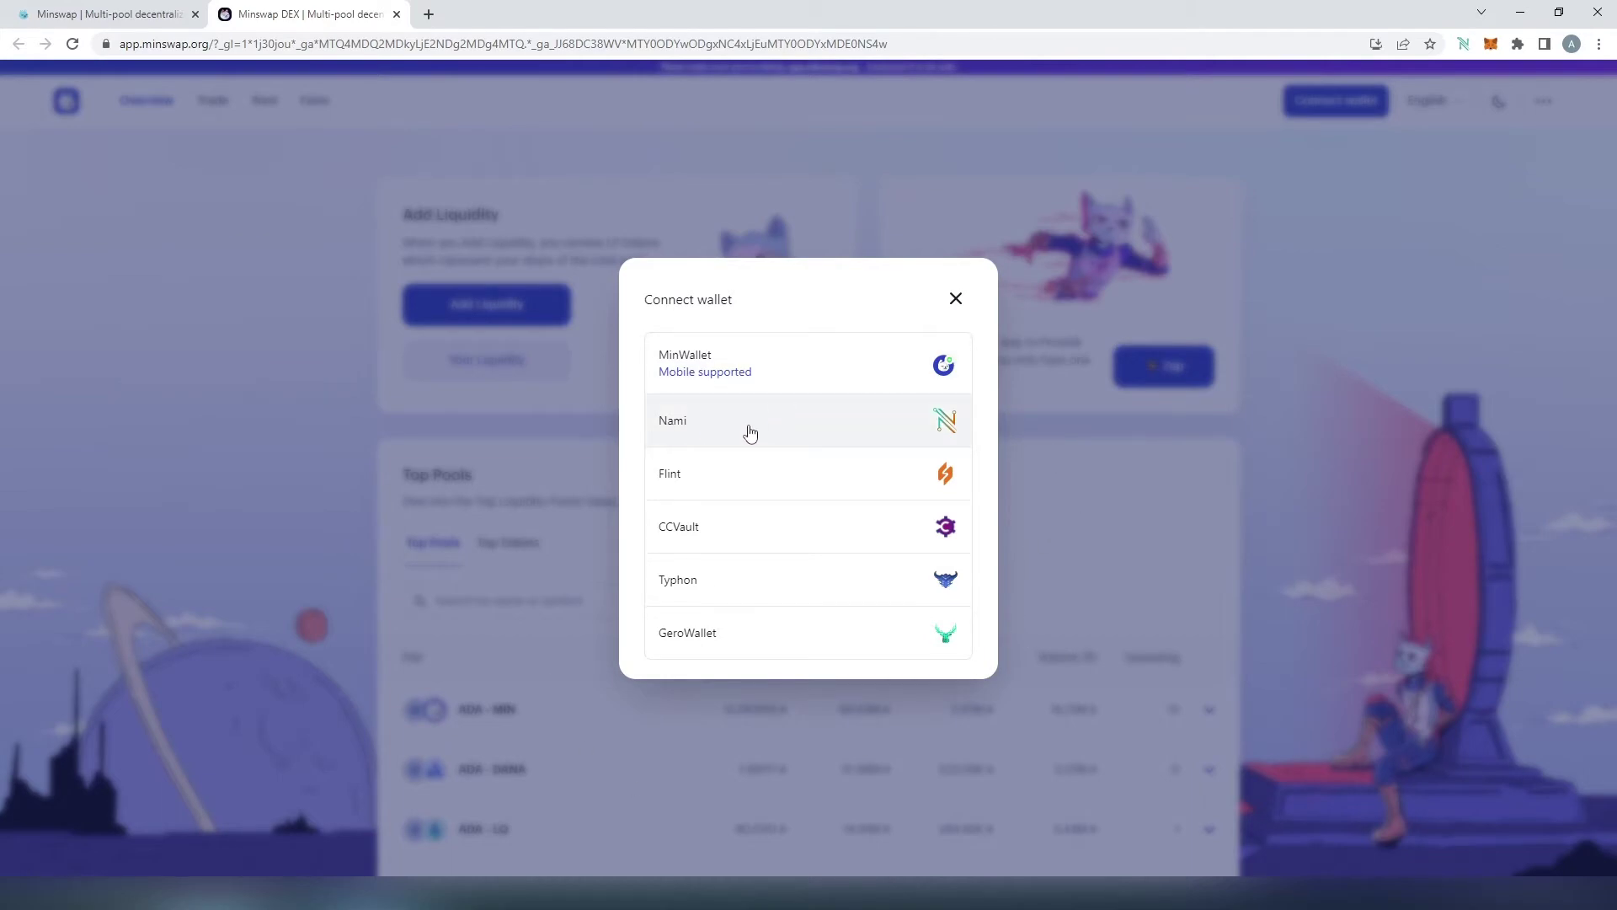
{"action": "left_click", "coordinate": [751, 433]}
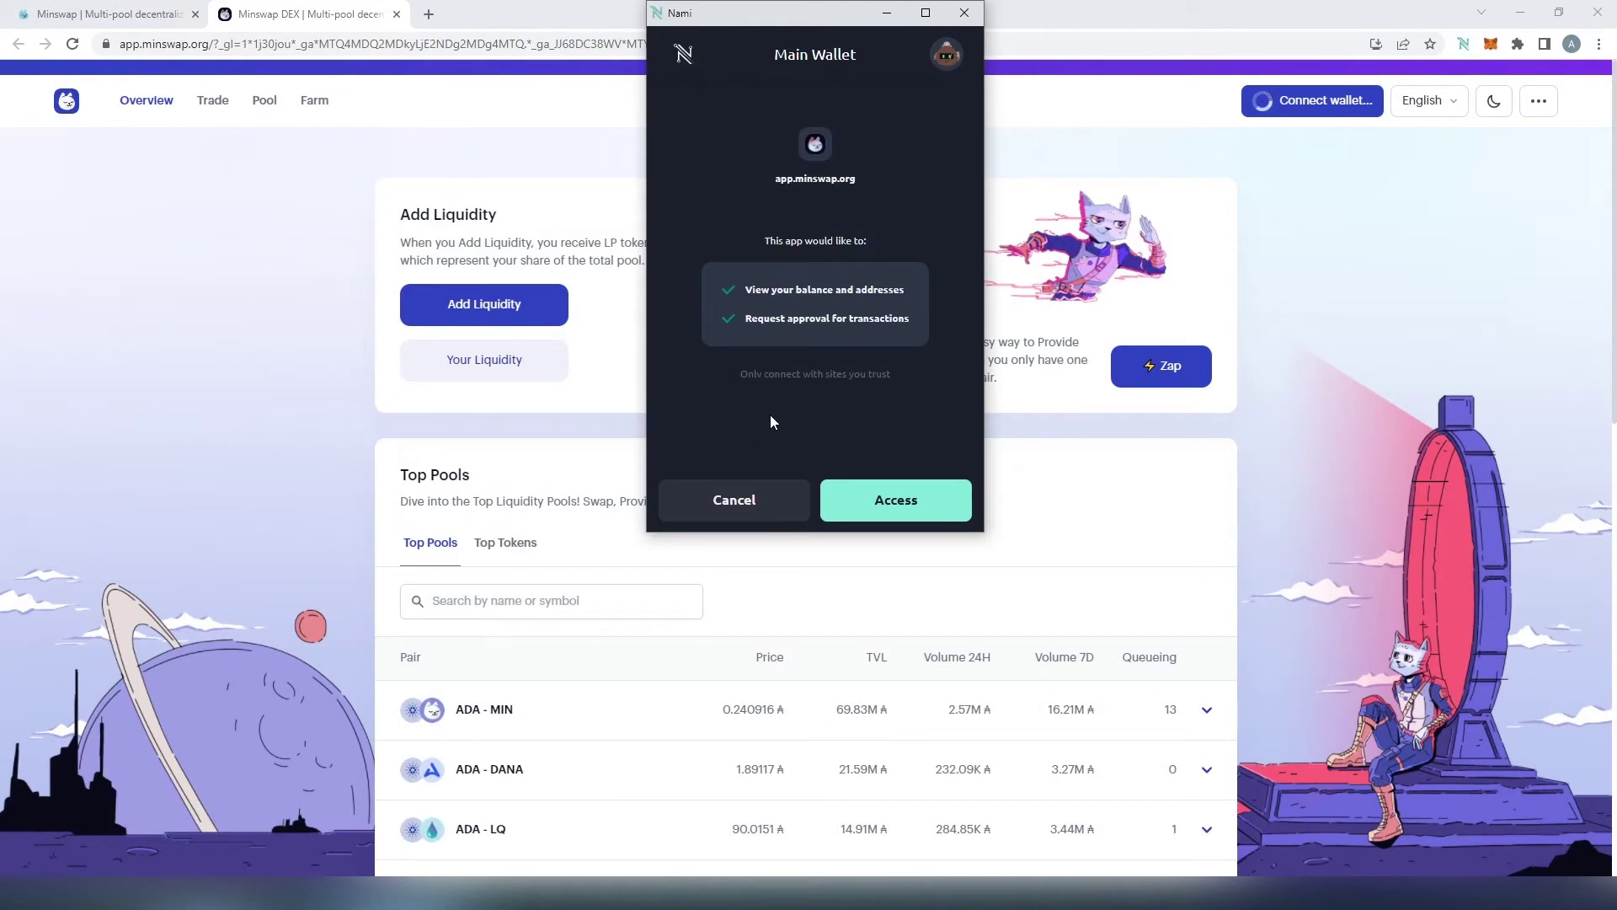
{"action": "left_click", "coordinate": [894, 500]}
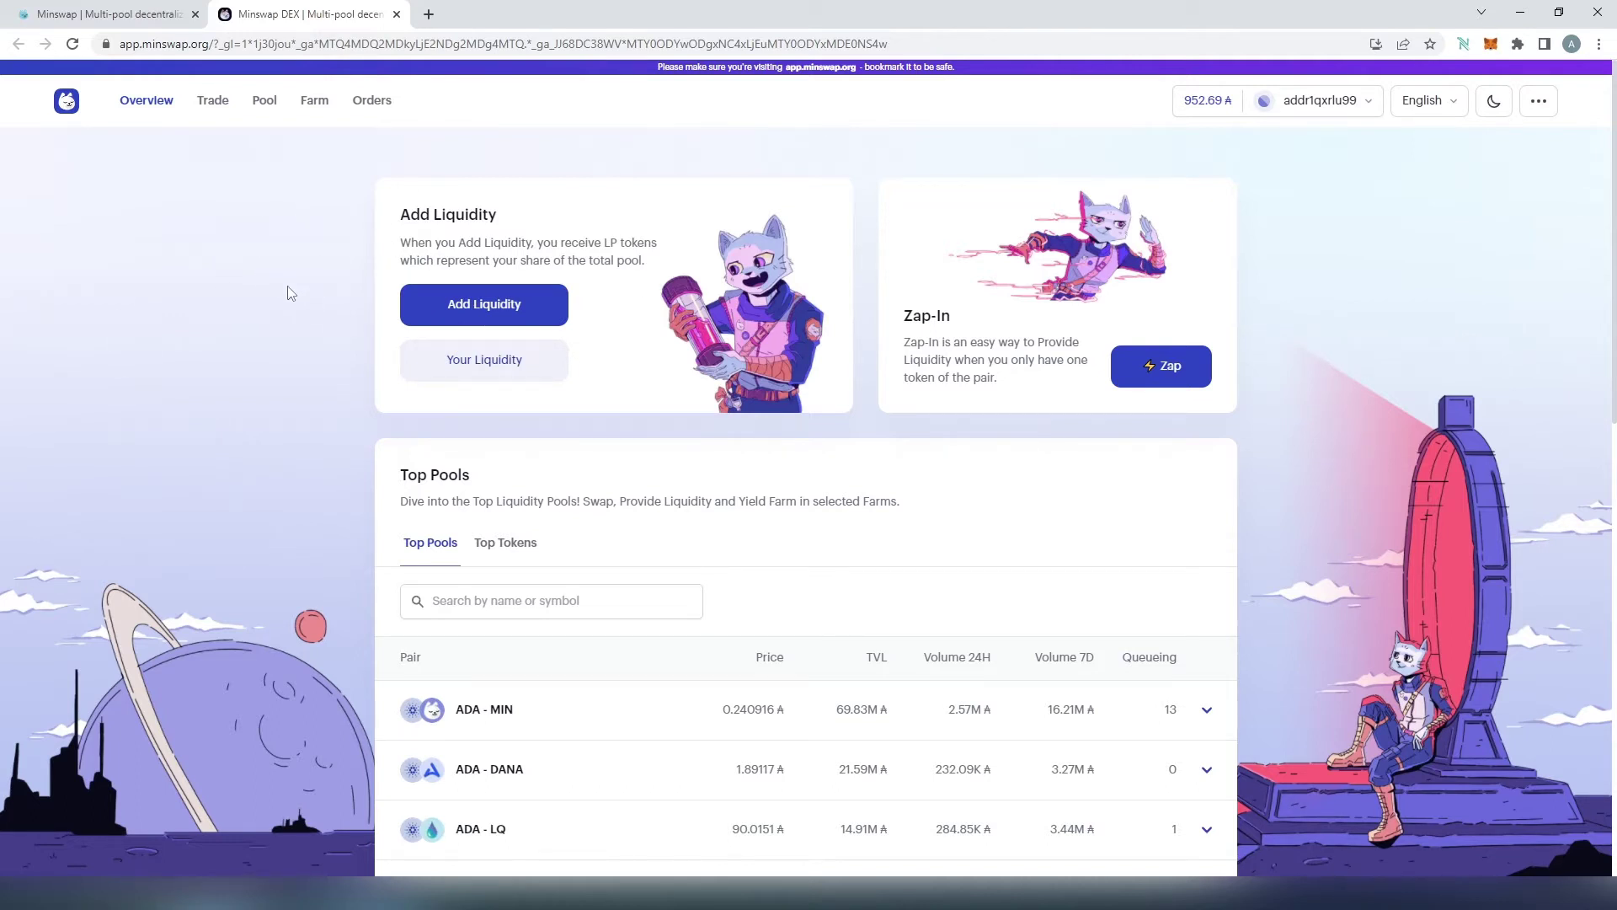
{"action": "scroll", "coordinate": [289, 295], "scroll_direction": "down", "scroll_amount": 3}
{"action": "scroll", "coordinate": [379, 292], "scroll_direction": "down", "scroll_amount": 1}
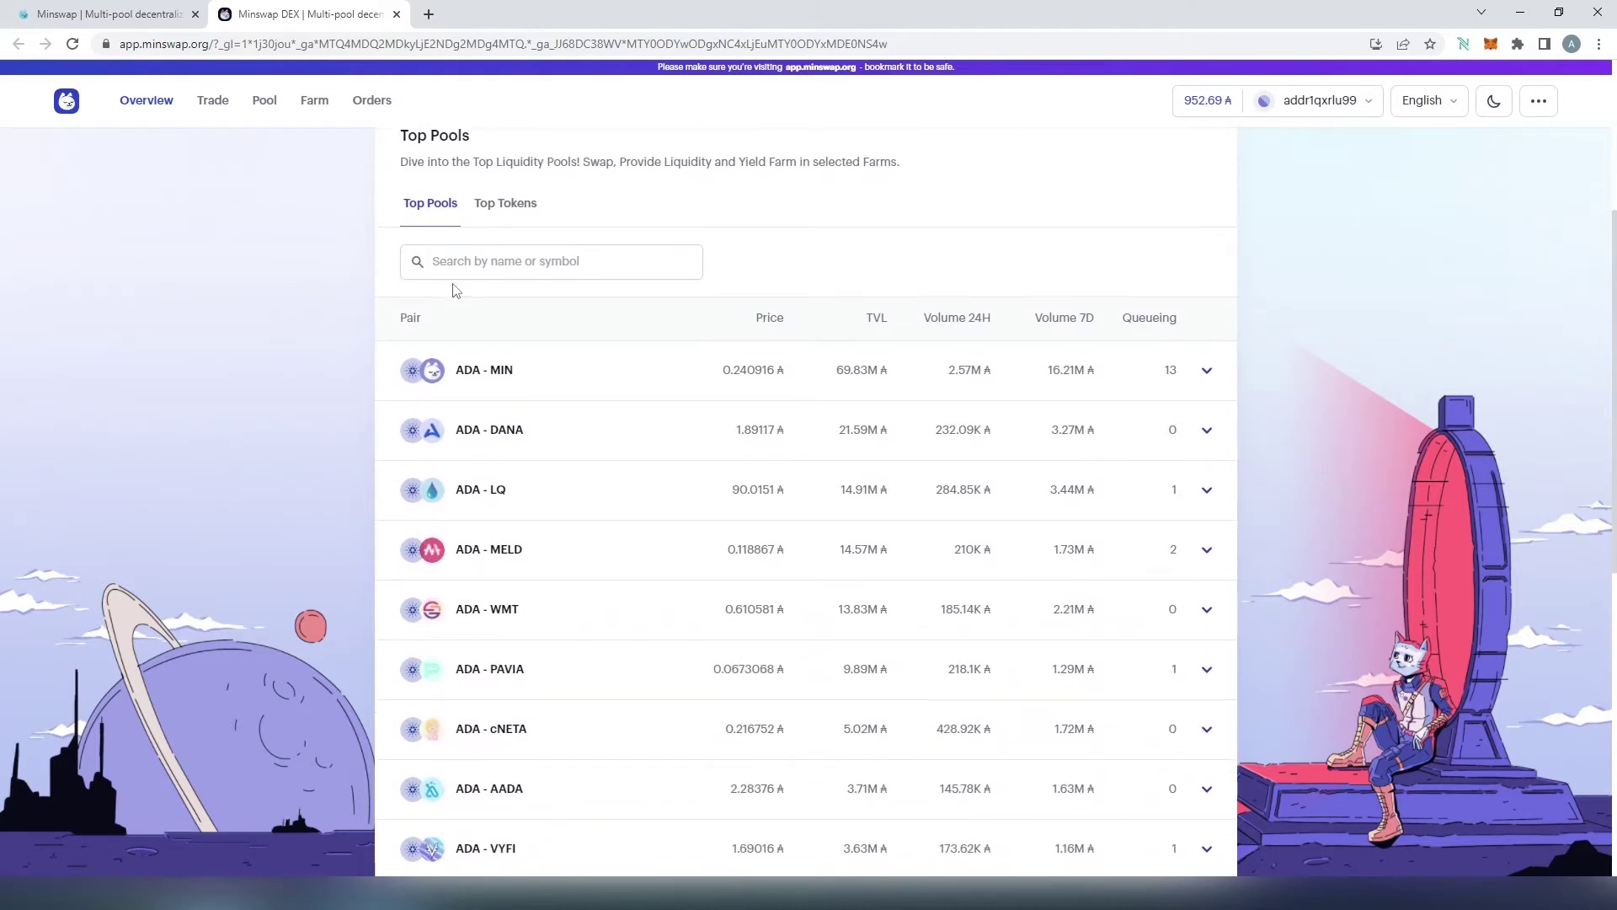
{"action": "scroll", "coordinate": [455, 289], "scroll_direction": "up", "scroll_amount": 4}
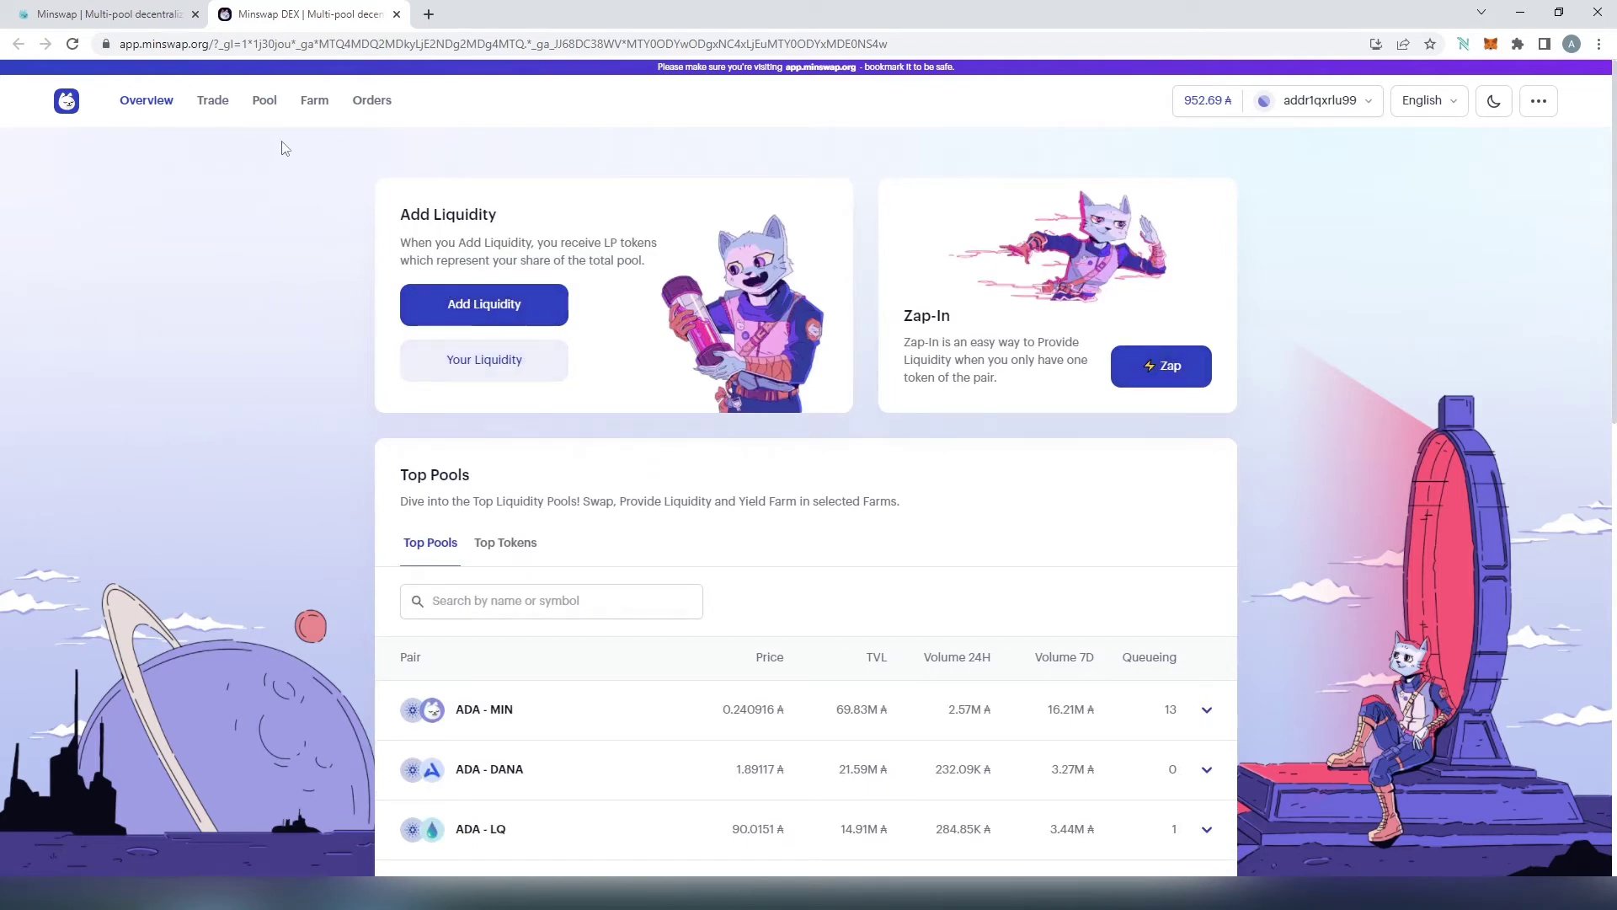
{"action": "left_click", "coordinate": [211, 112]}
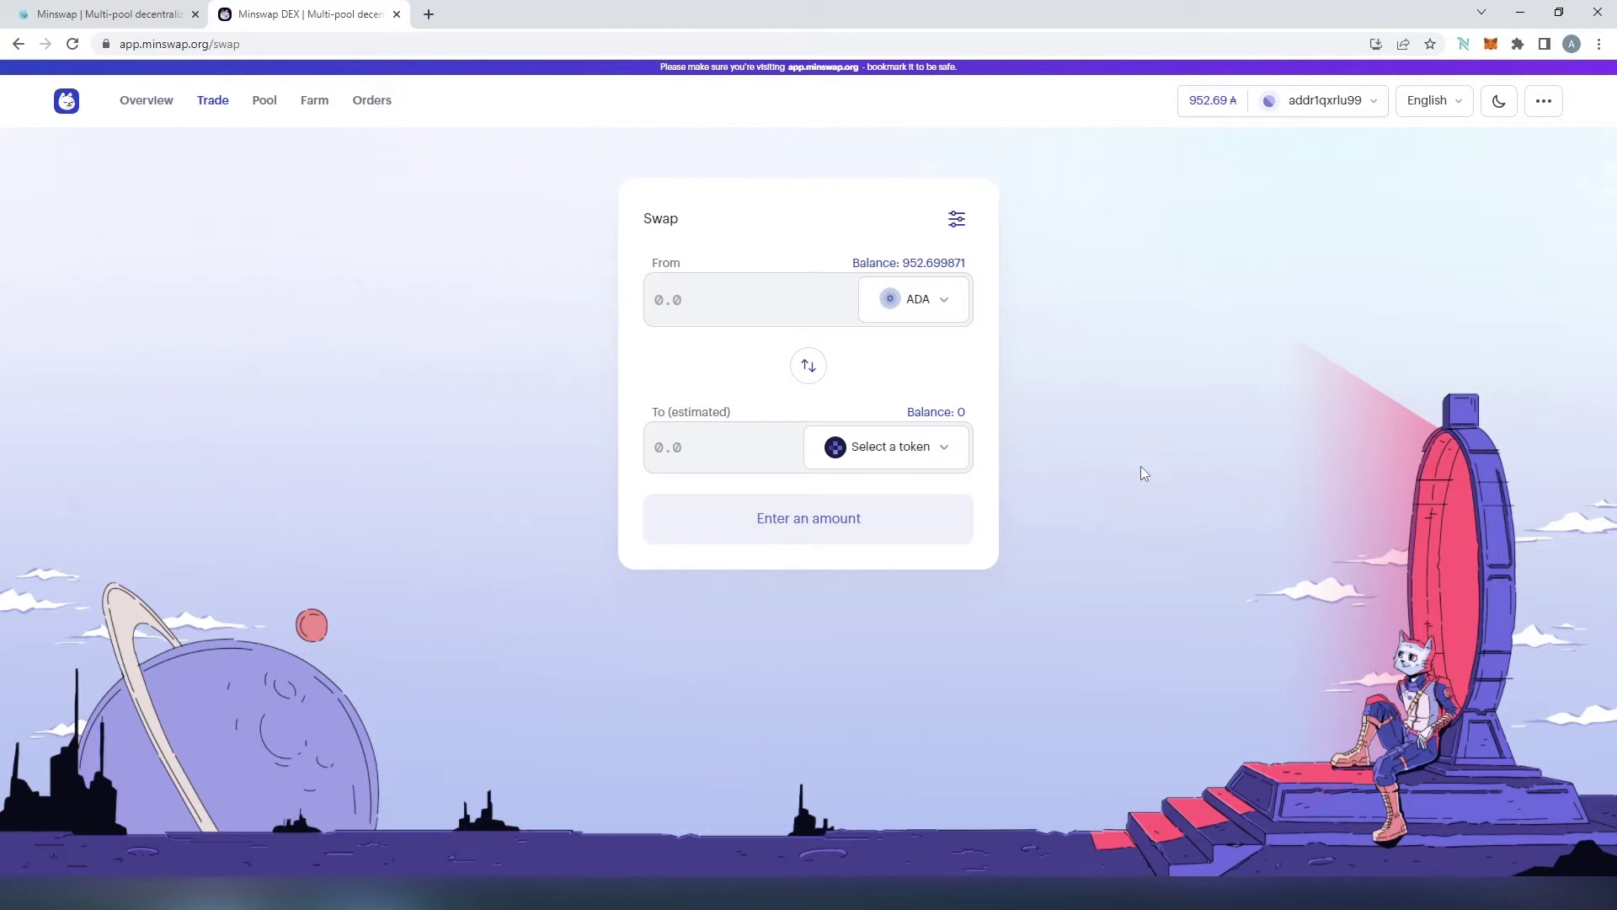
{"action": "left_click", "coordinate": [264, 103]}
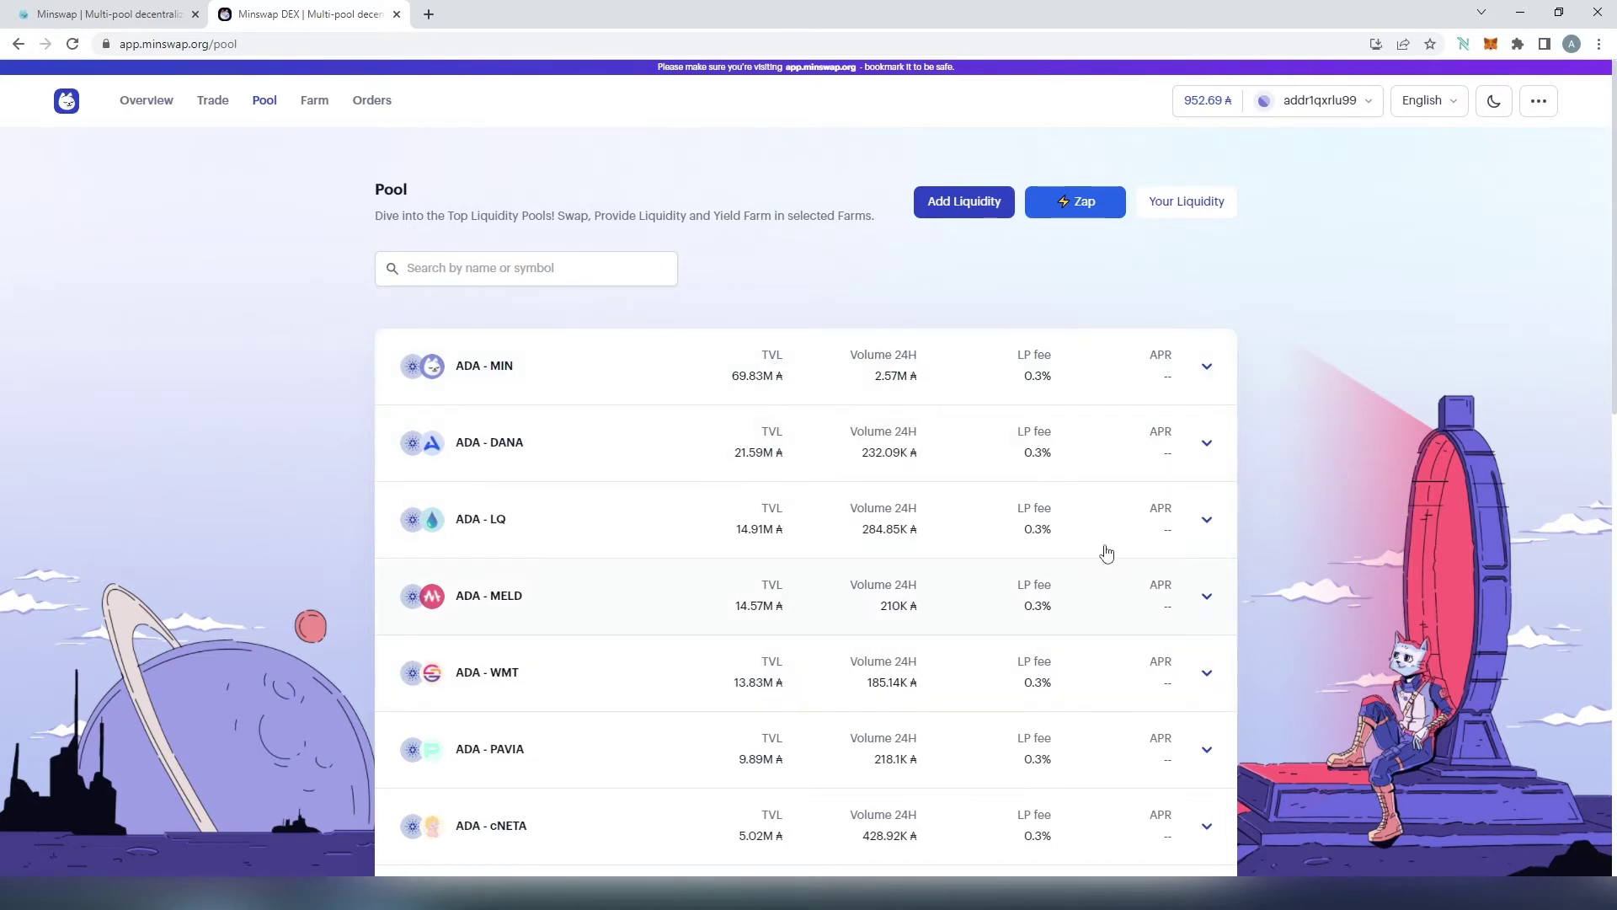
{"action": "left_click", "coordinate": [320, 107]}
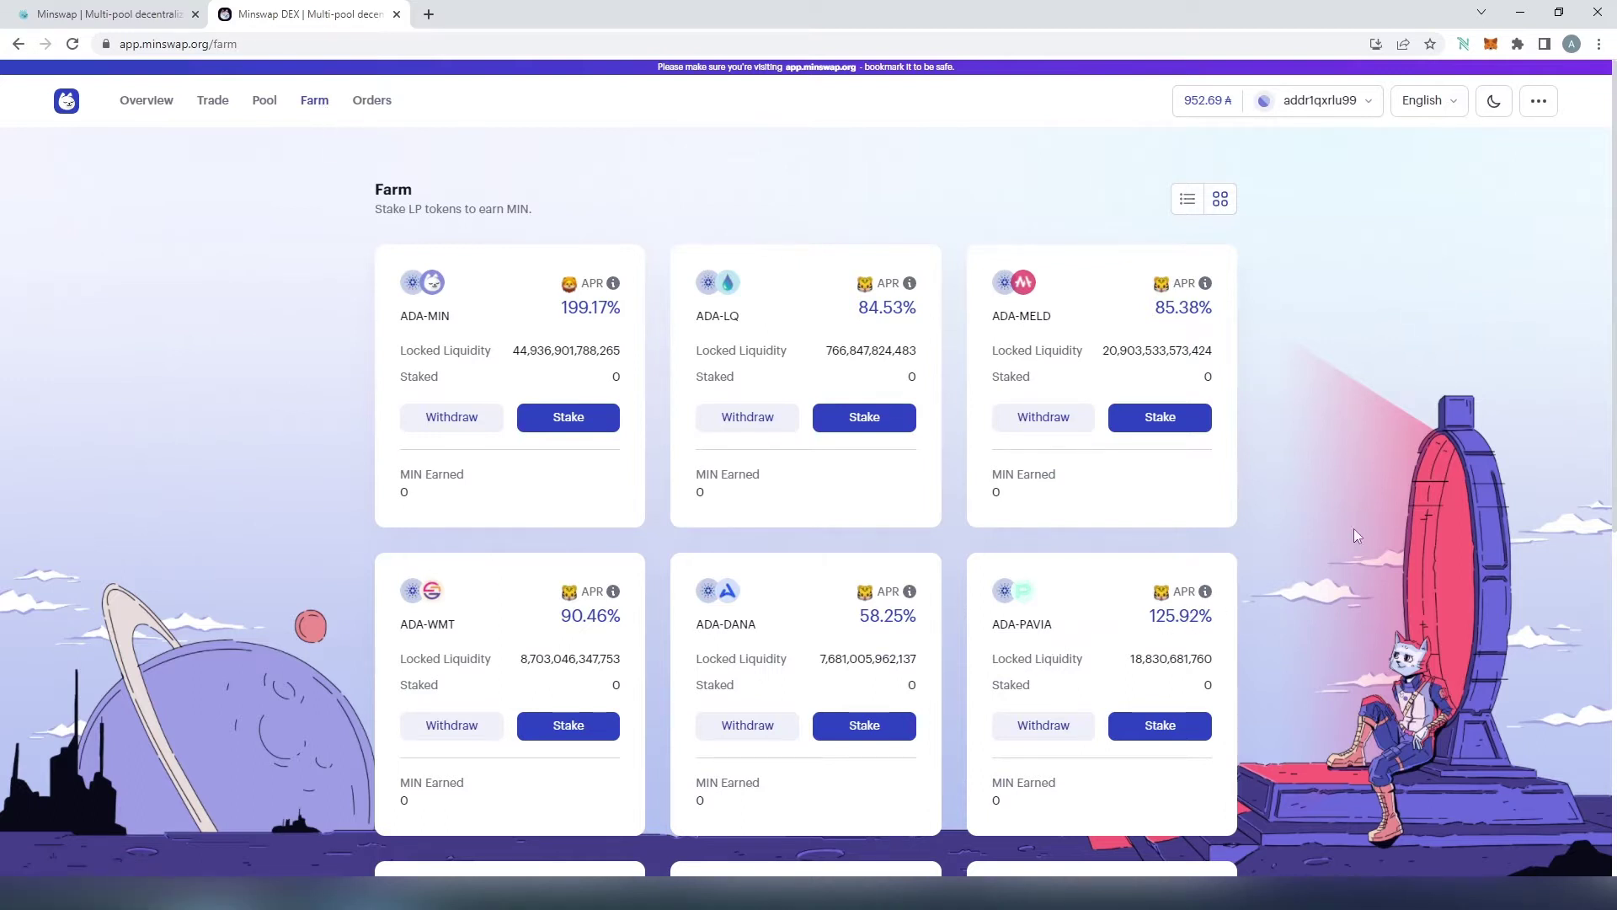
{"action": "left_click", "coordinate": [369, 110]}
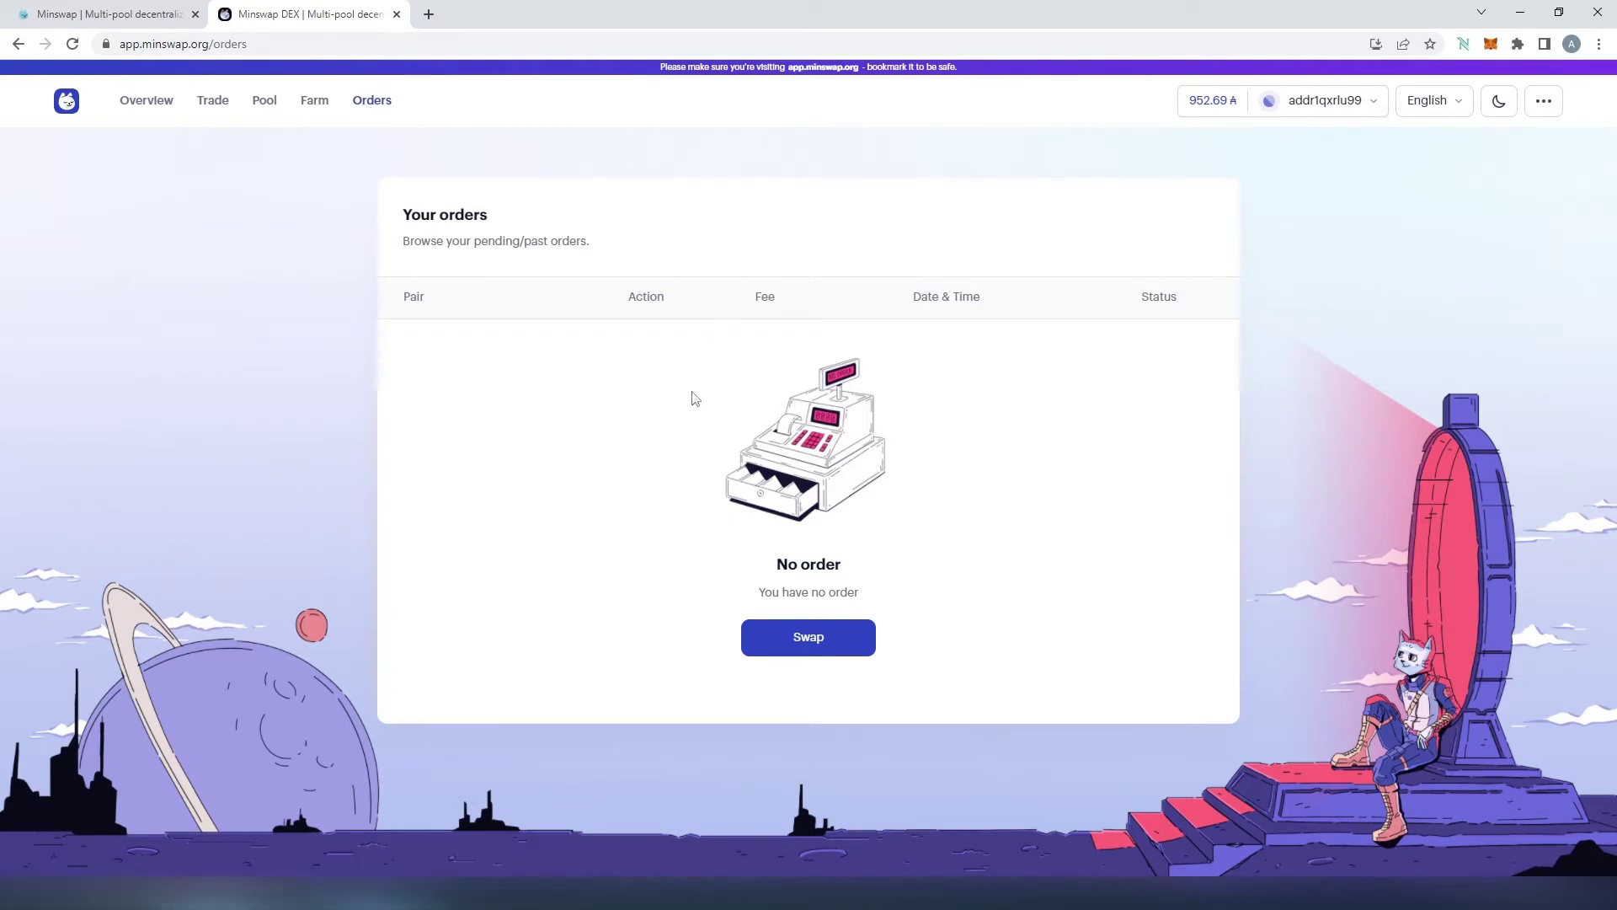
{"action": "left_click", "coordinate": [153, 105]}
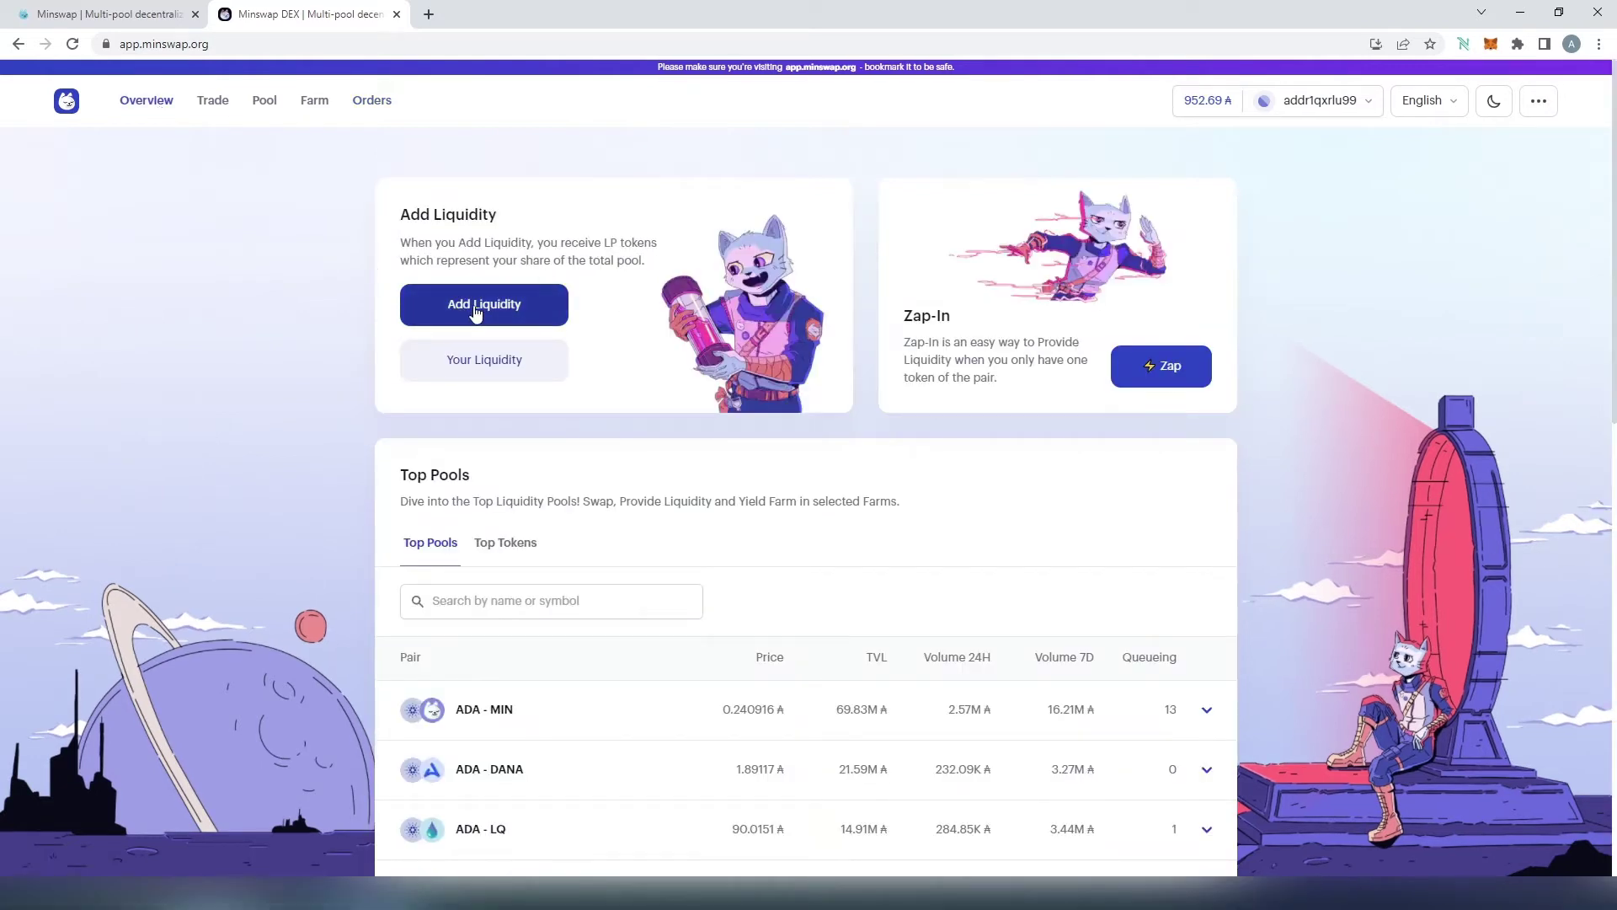
Open the add-liquidity form and pick PAVIA as the second token
{"action": "left_click", "coordinate": [477, 312]}
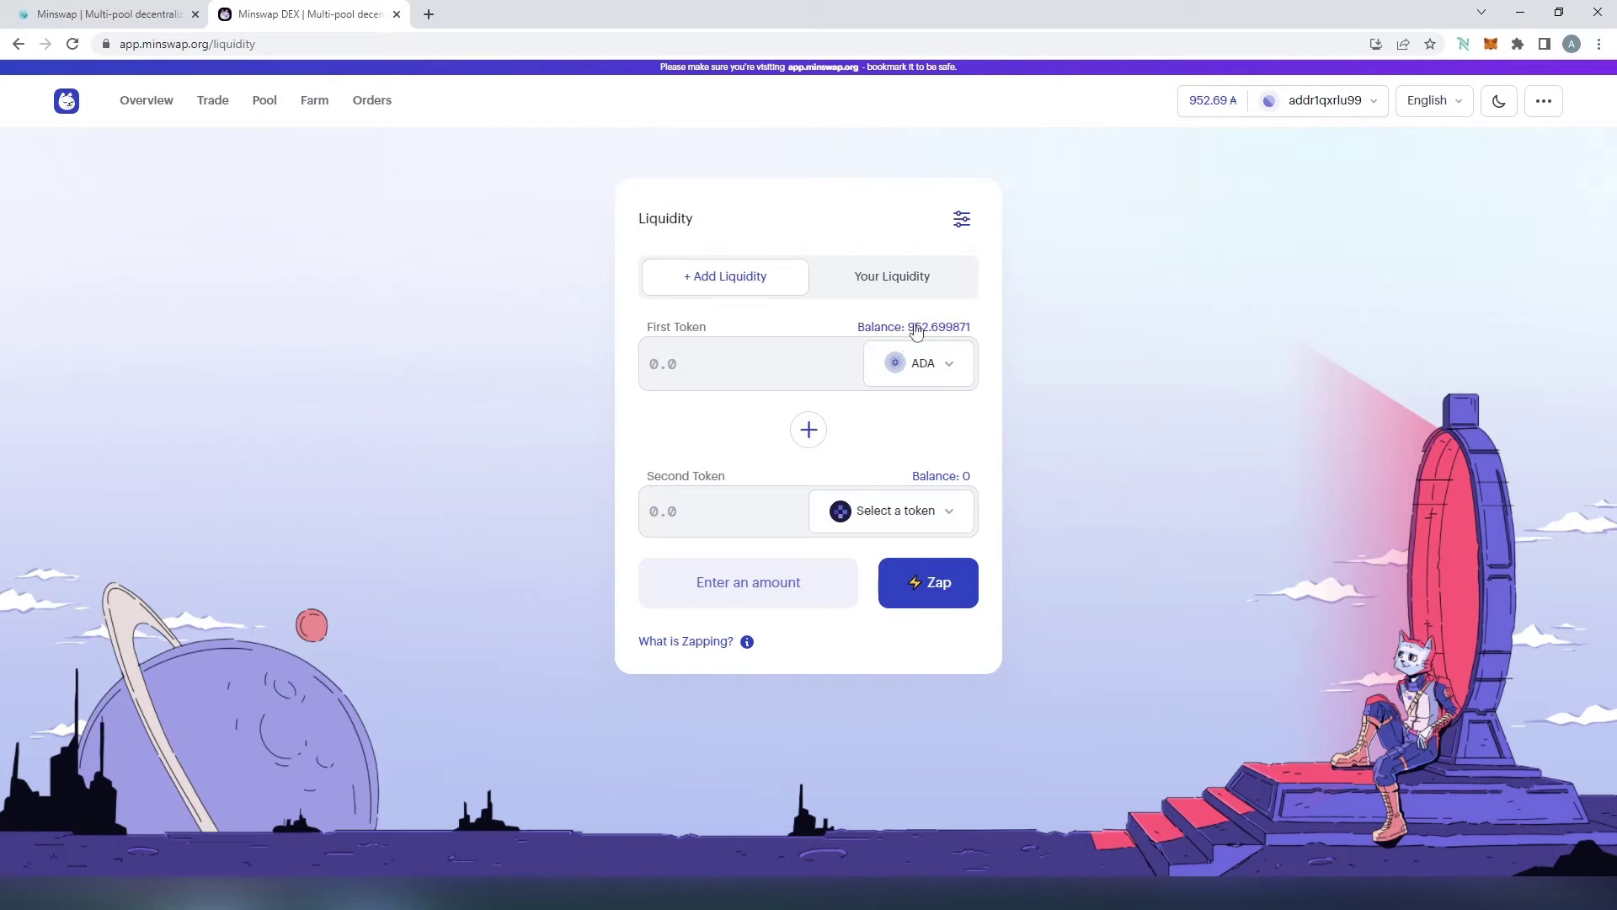
{"action": "left_click", "coordinate": [710, 511]}
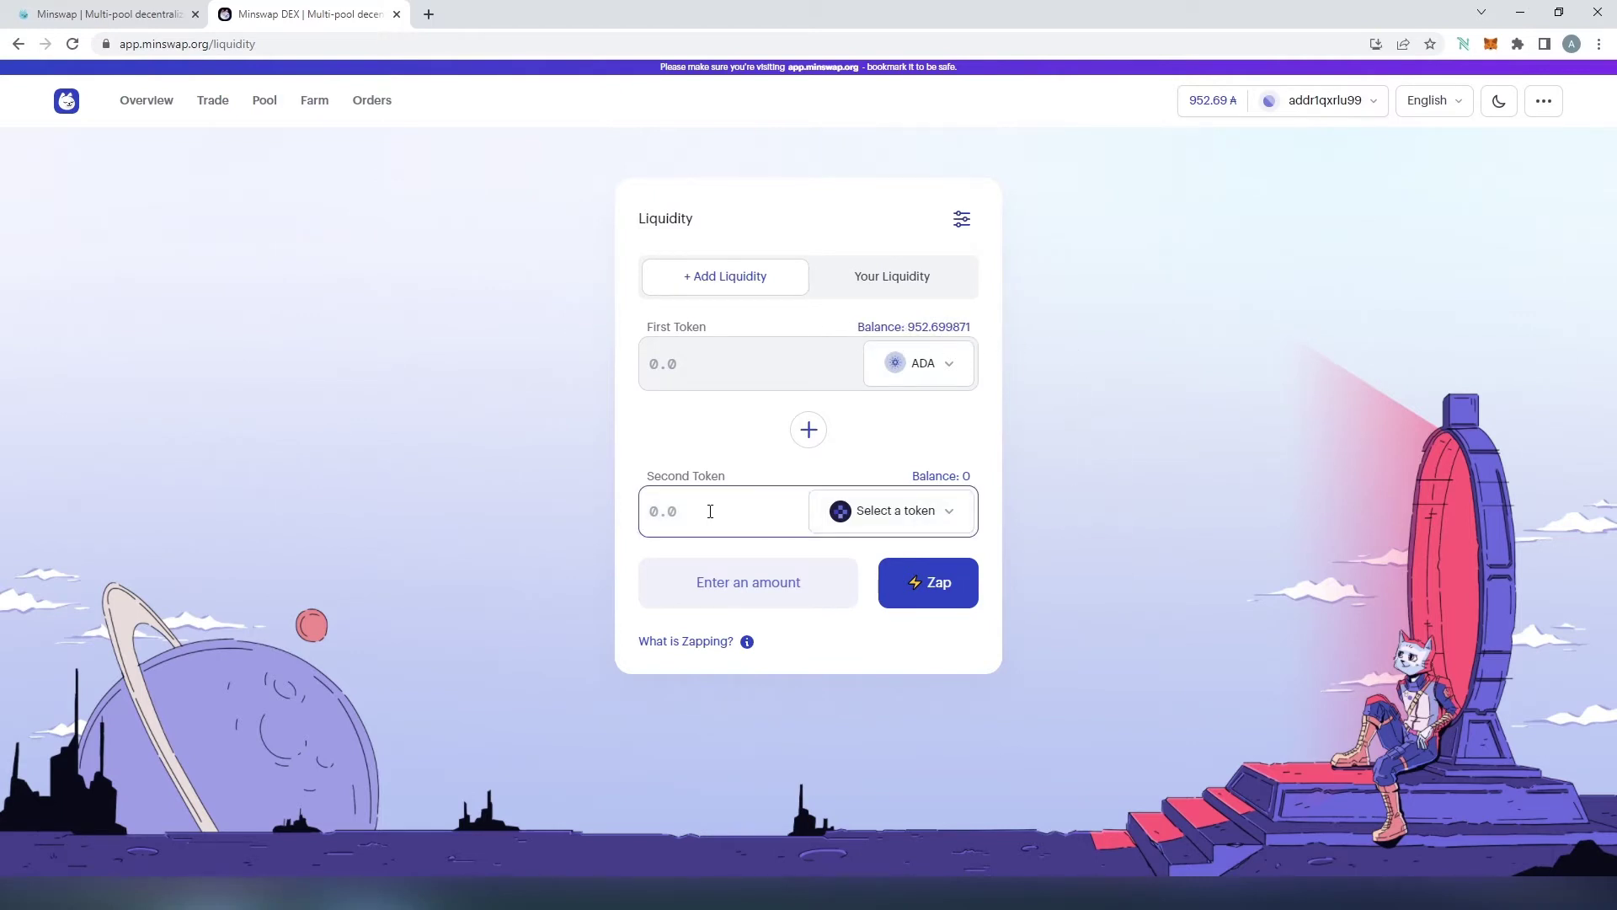
{"action": "left_click", "coordinate": [950, 513]}
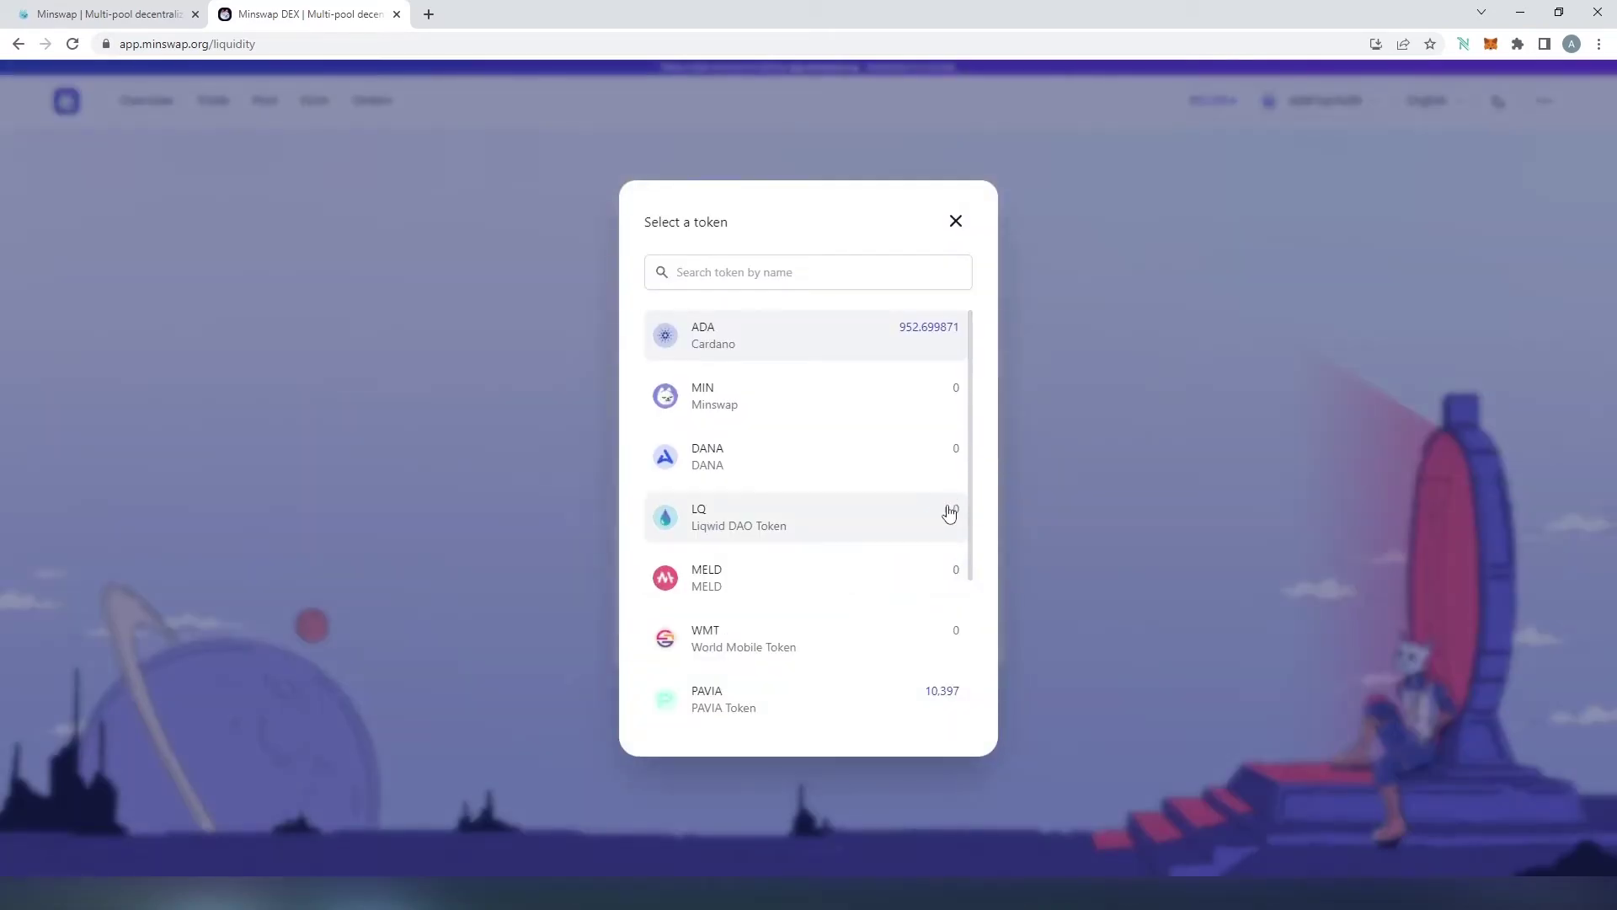
{"action": "left_click", "coordinate": [712, 708]}
{"action": "left_click", "coordinate": [735, 510]}
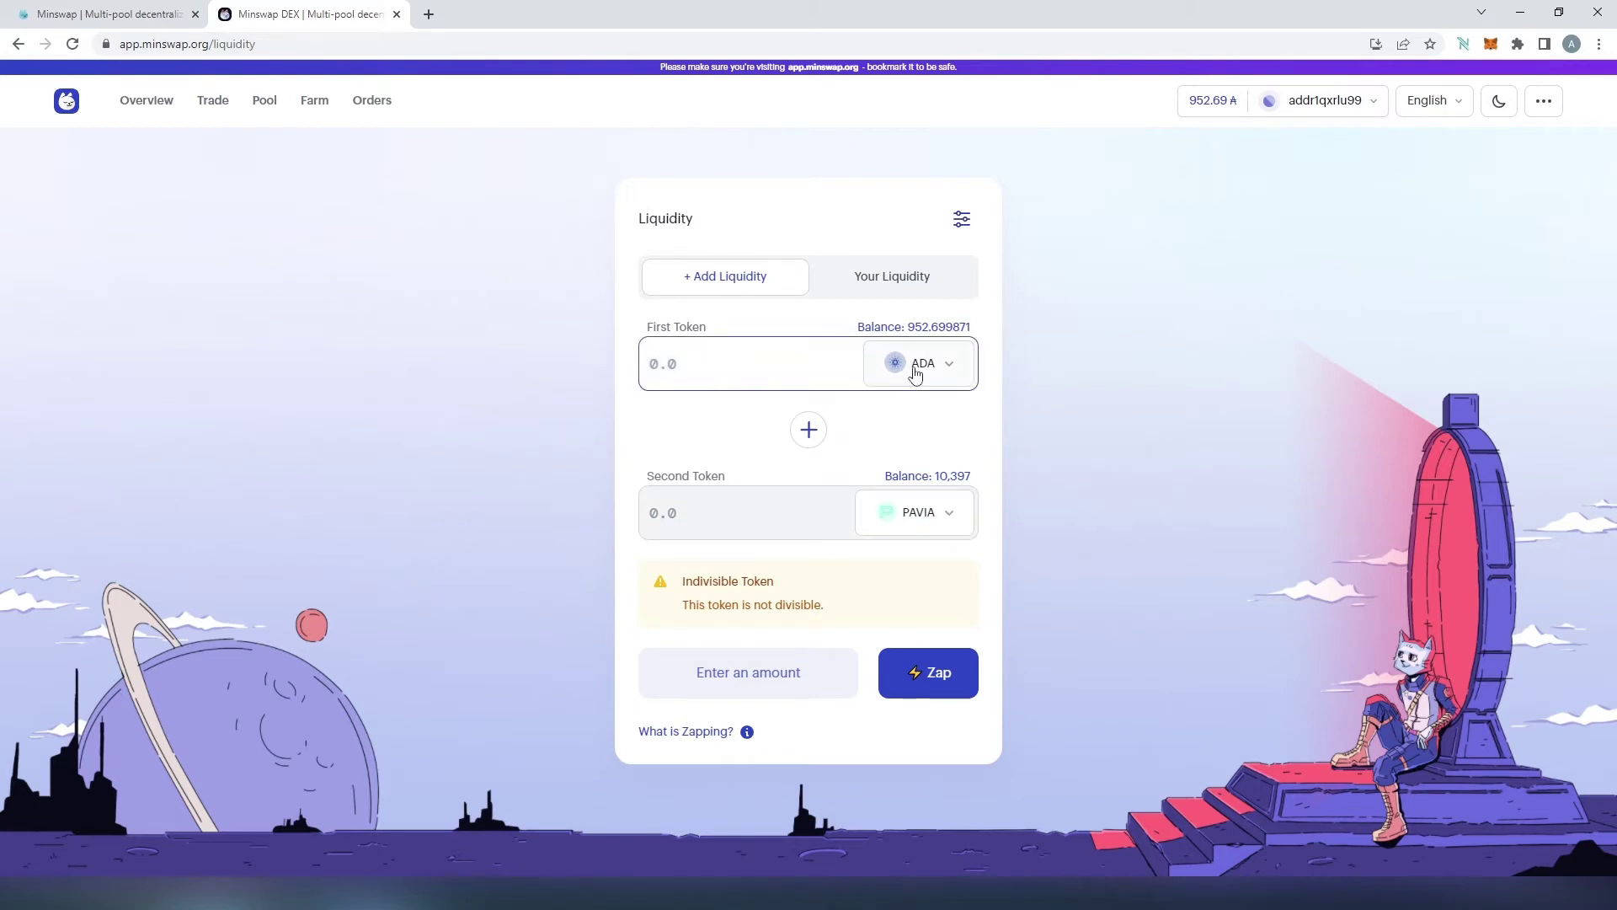
View the Zap explanation and dismiss it with I'm good
{"action": "left_click", "coordinate": [927, 676]}
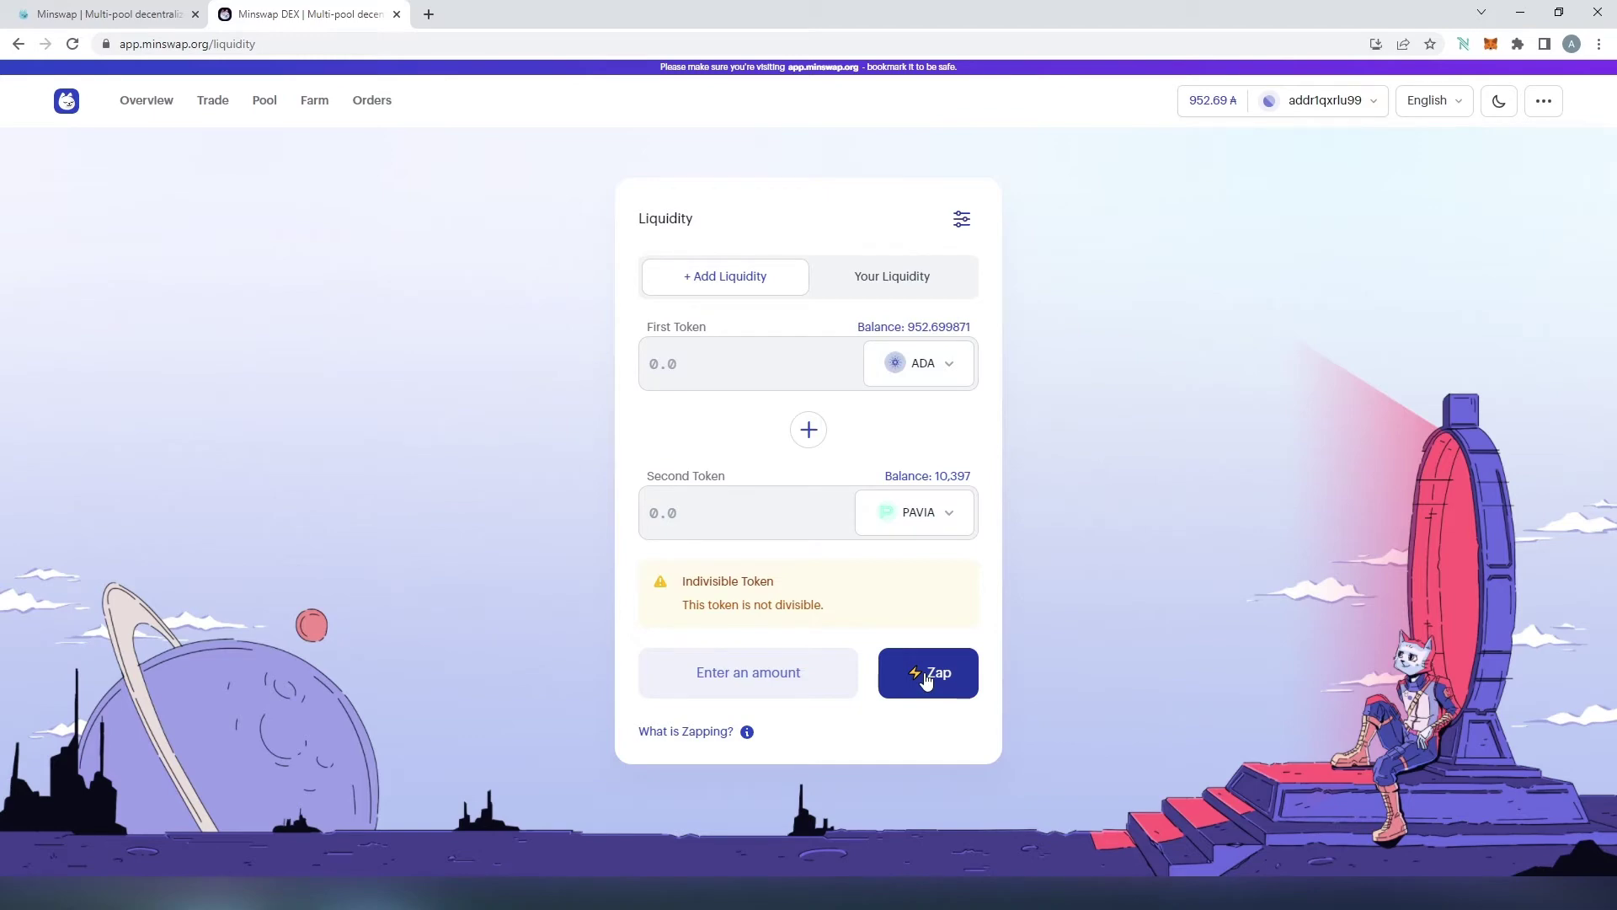
{"action": "left_click", "coordinate": [927, 678]}
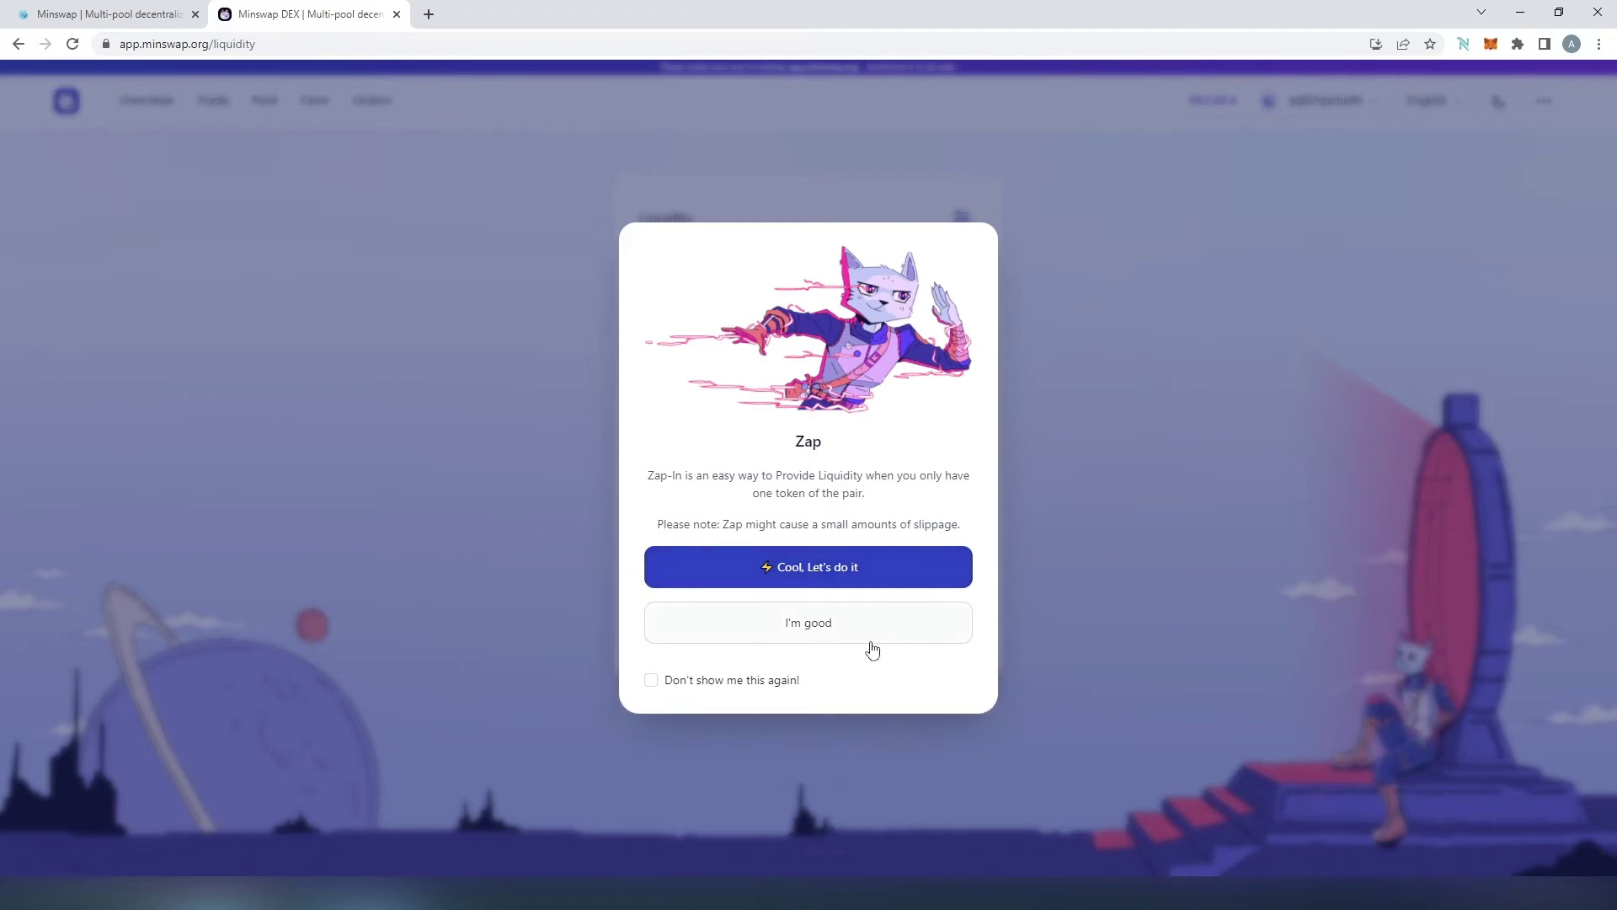
{"action": "left_click", "coordinate": [816, 635]}
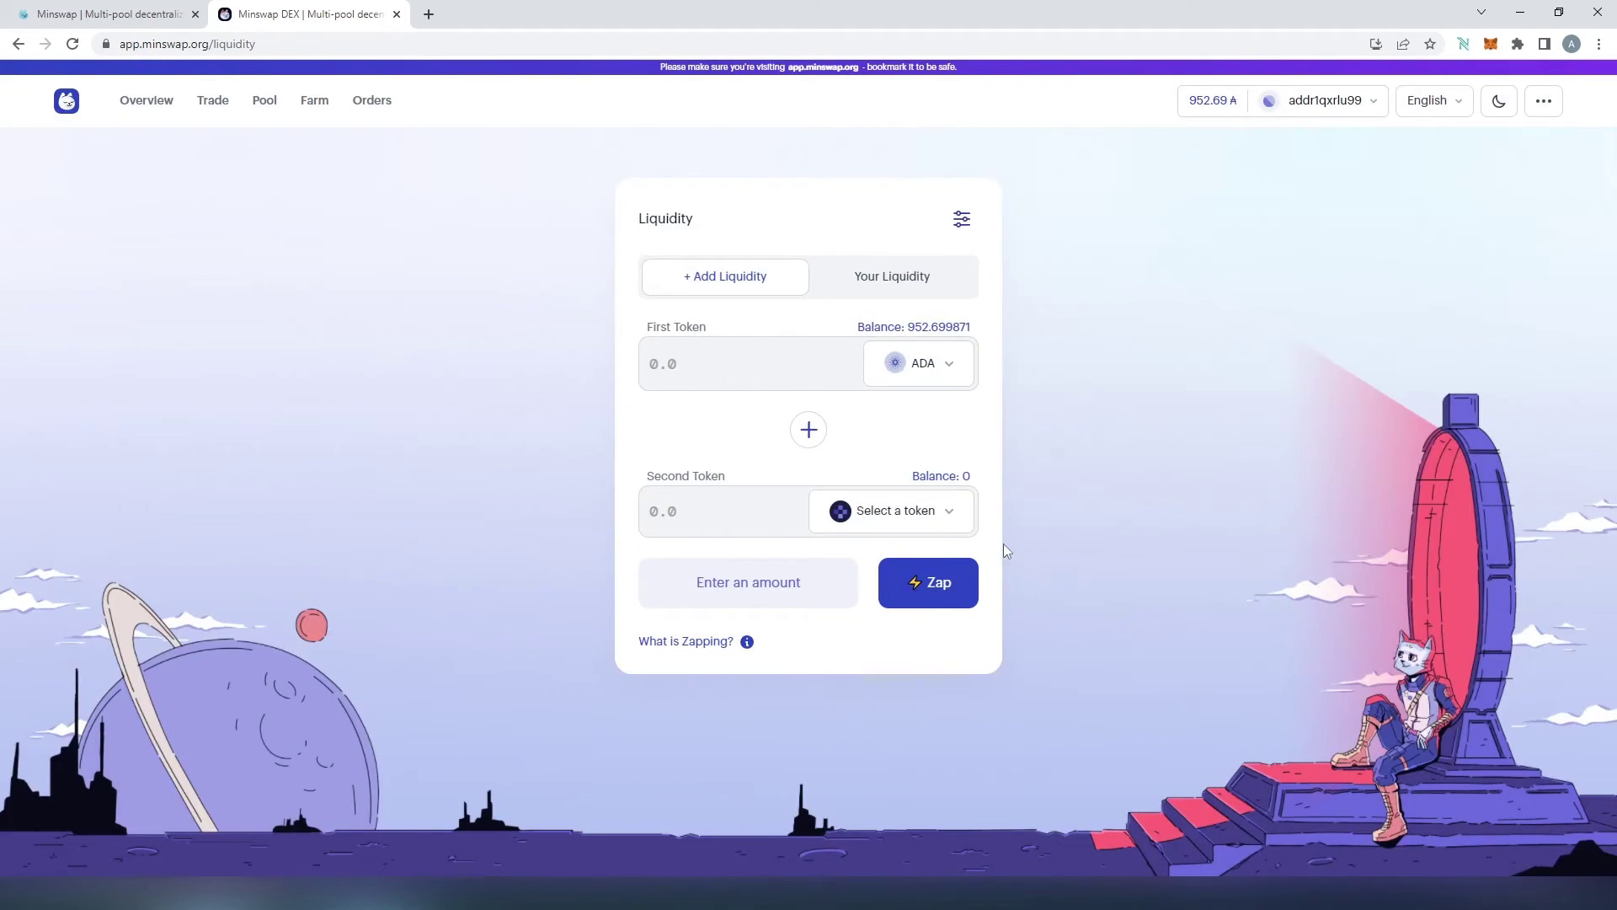
Fill the ADA-PAVIA form with the full 10,397 PAVIA balance and submit the deposit
{"action": "left_click", "coordinate": [954, 515]}
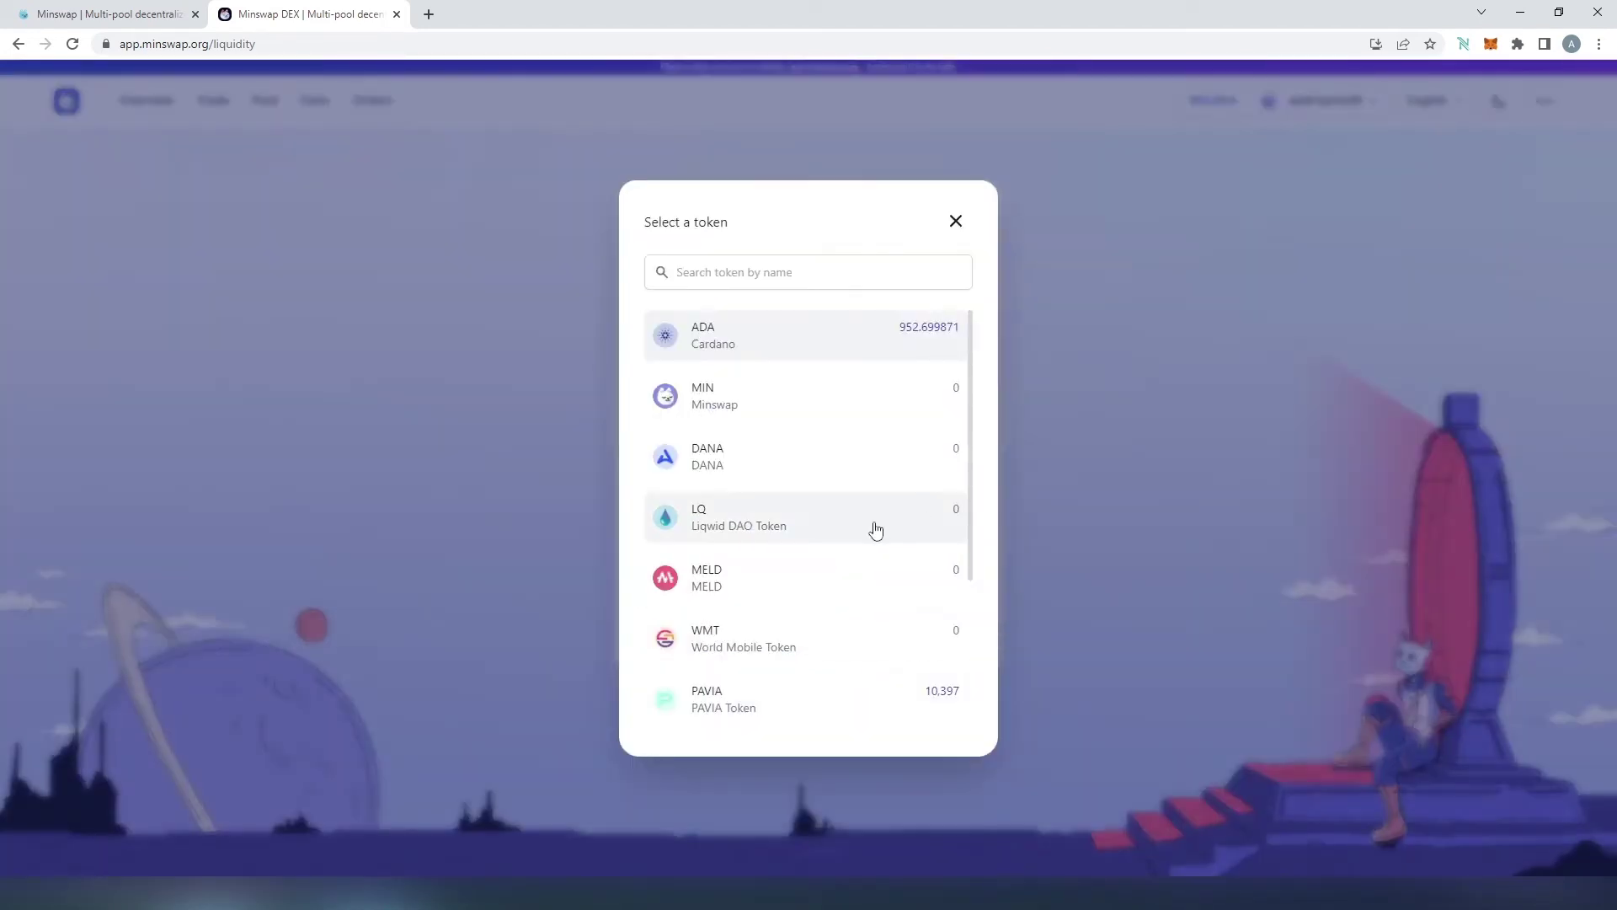
{"action": "left_click", "coordinate": [699, 699]}
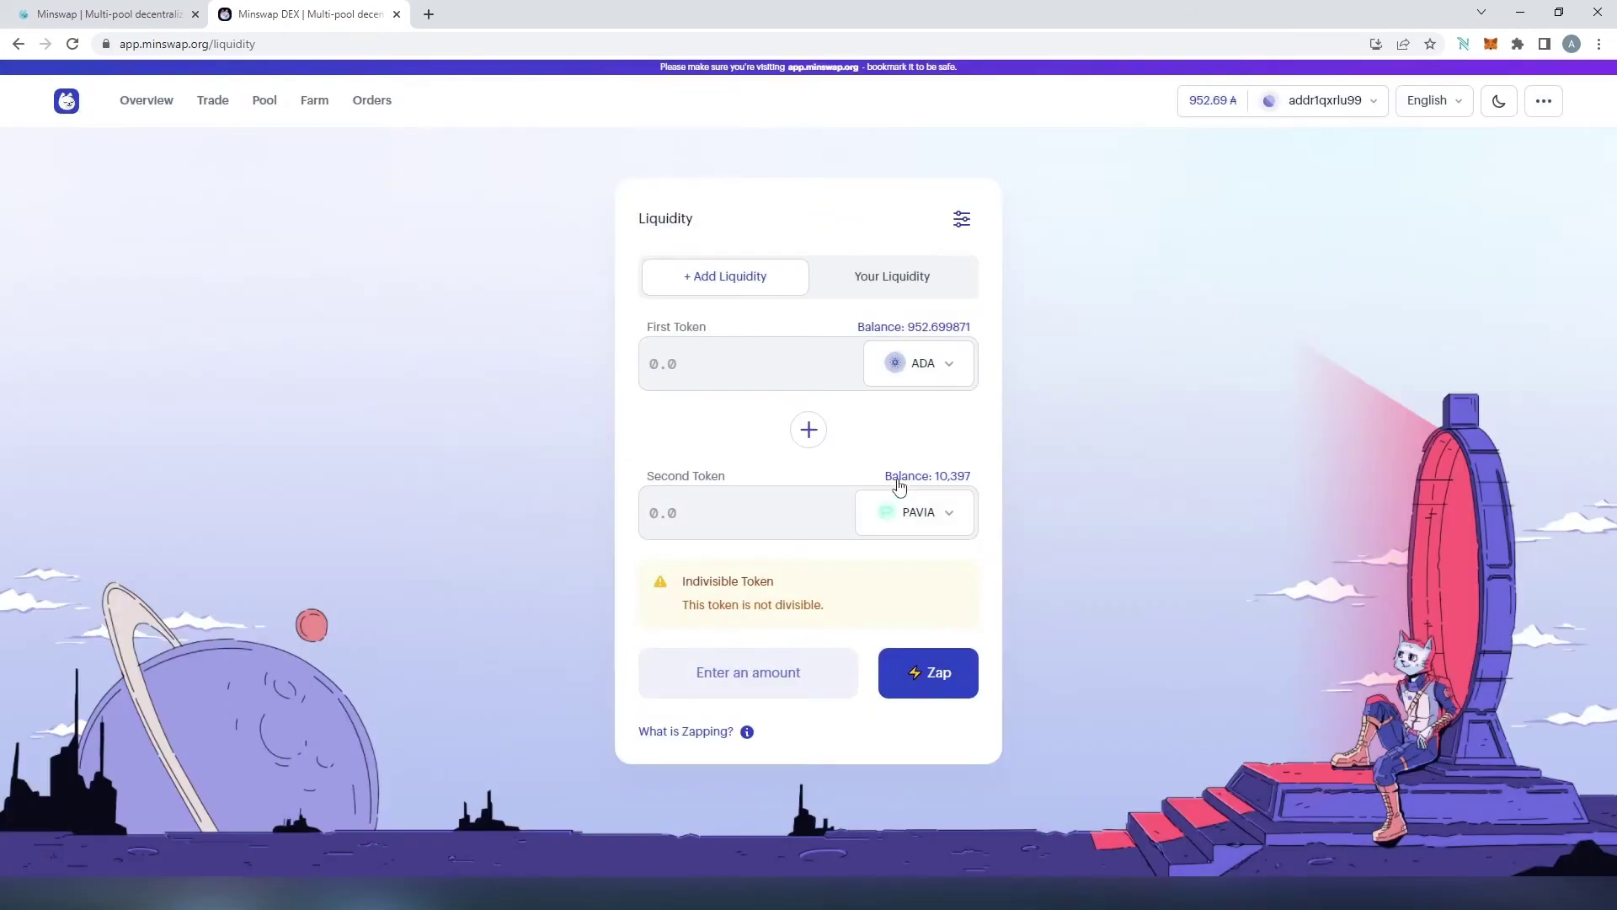
{"action": "left_click", "coordinate": [905, 480]}
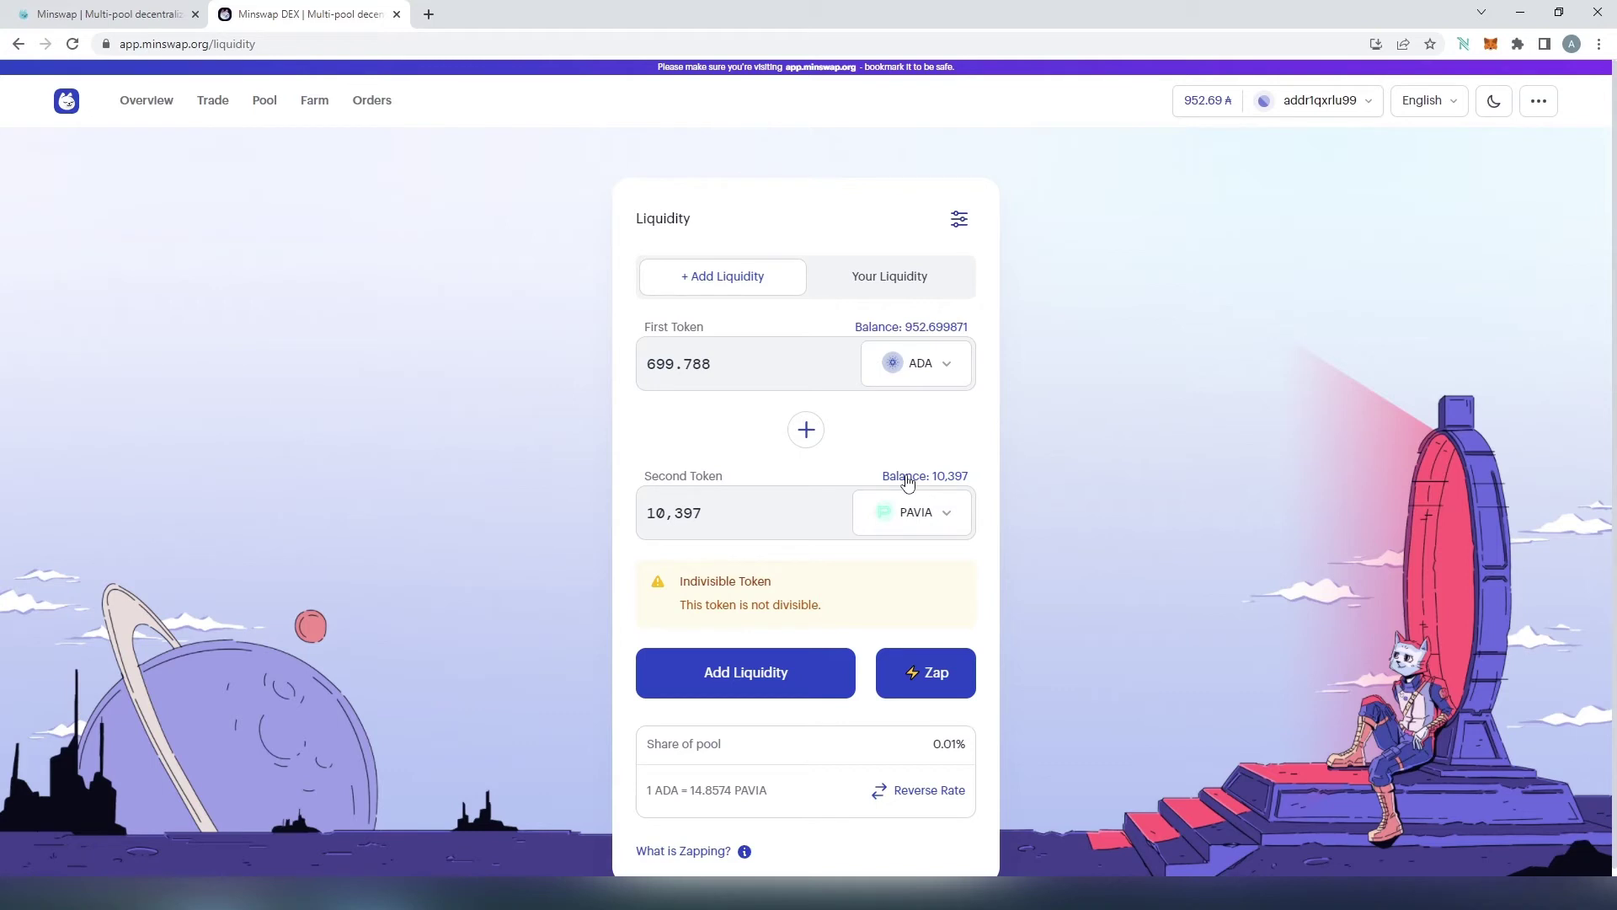
{"action": "left_click", "coordinate": [746, 686]}
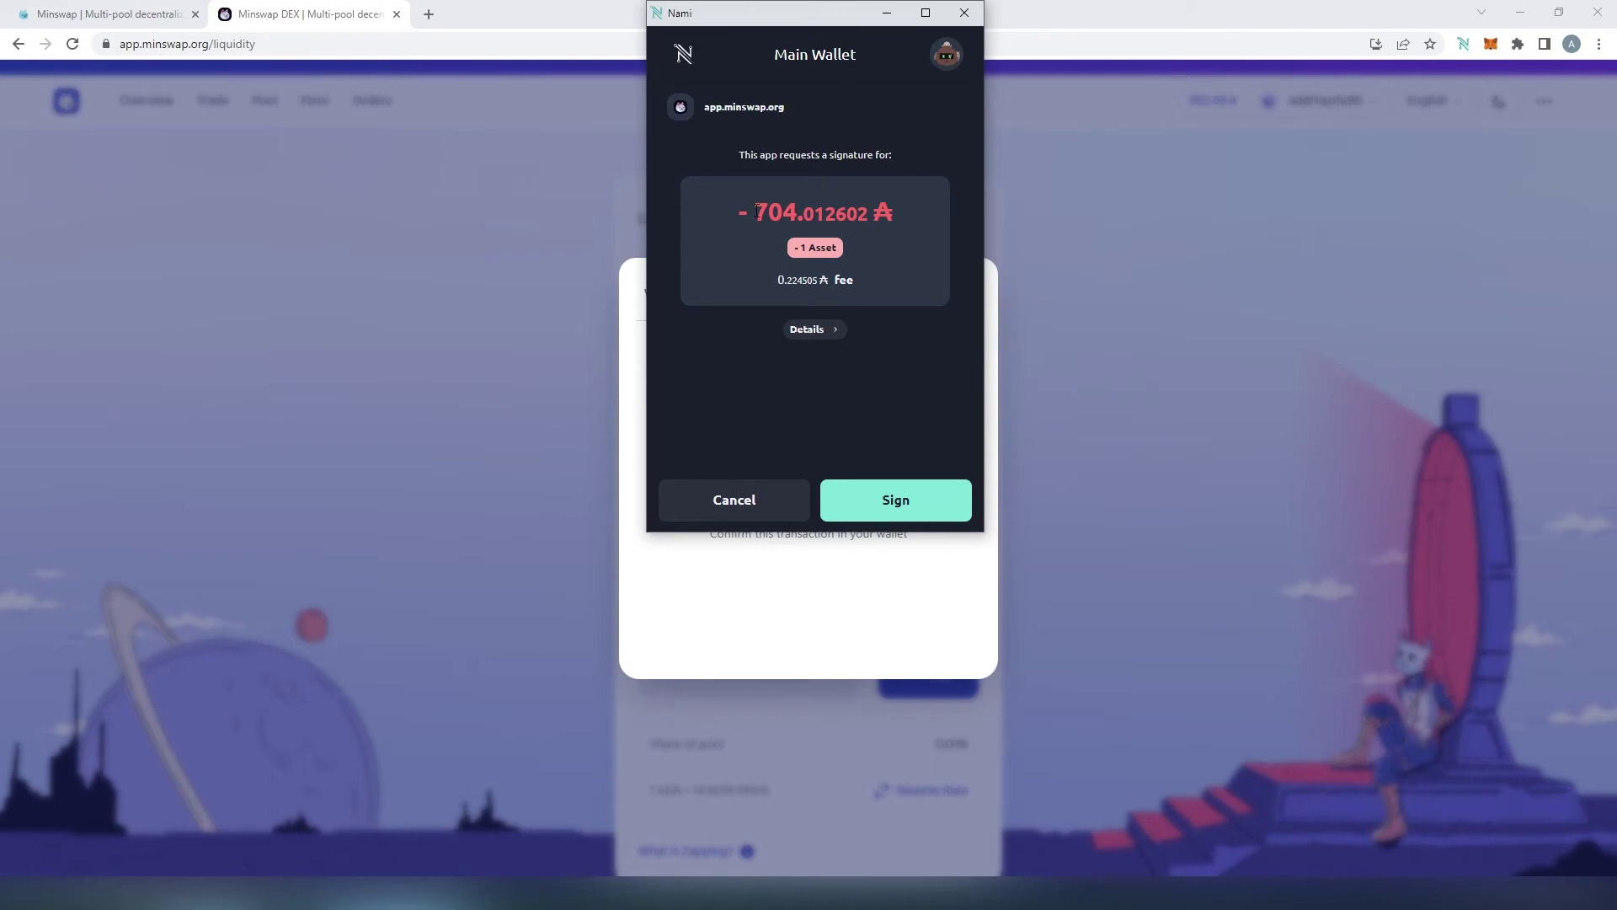
Sign the liquidity deposit in Nami with the wallet password
{"action": "left_click", "coordinate": [895, 512]}
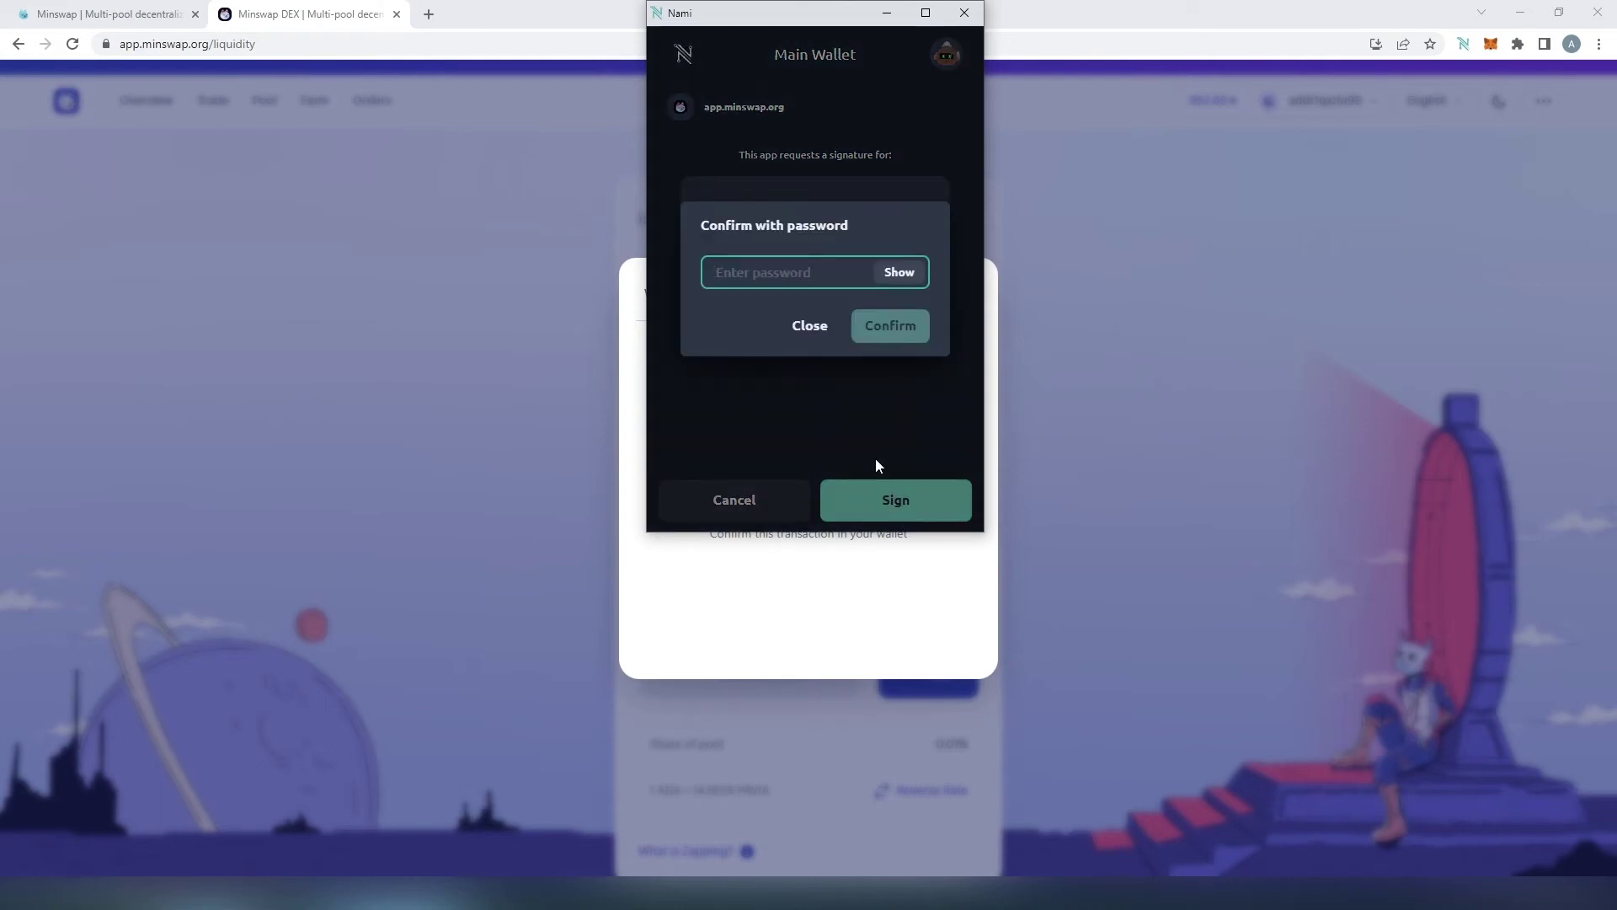
{"action": "type", "text": "•••••••"}
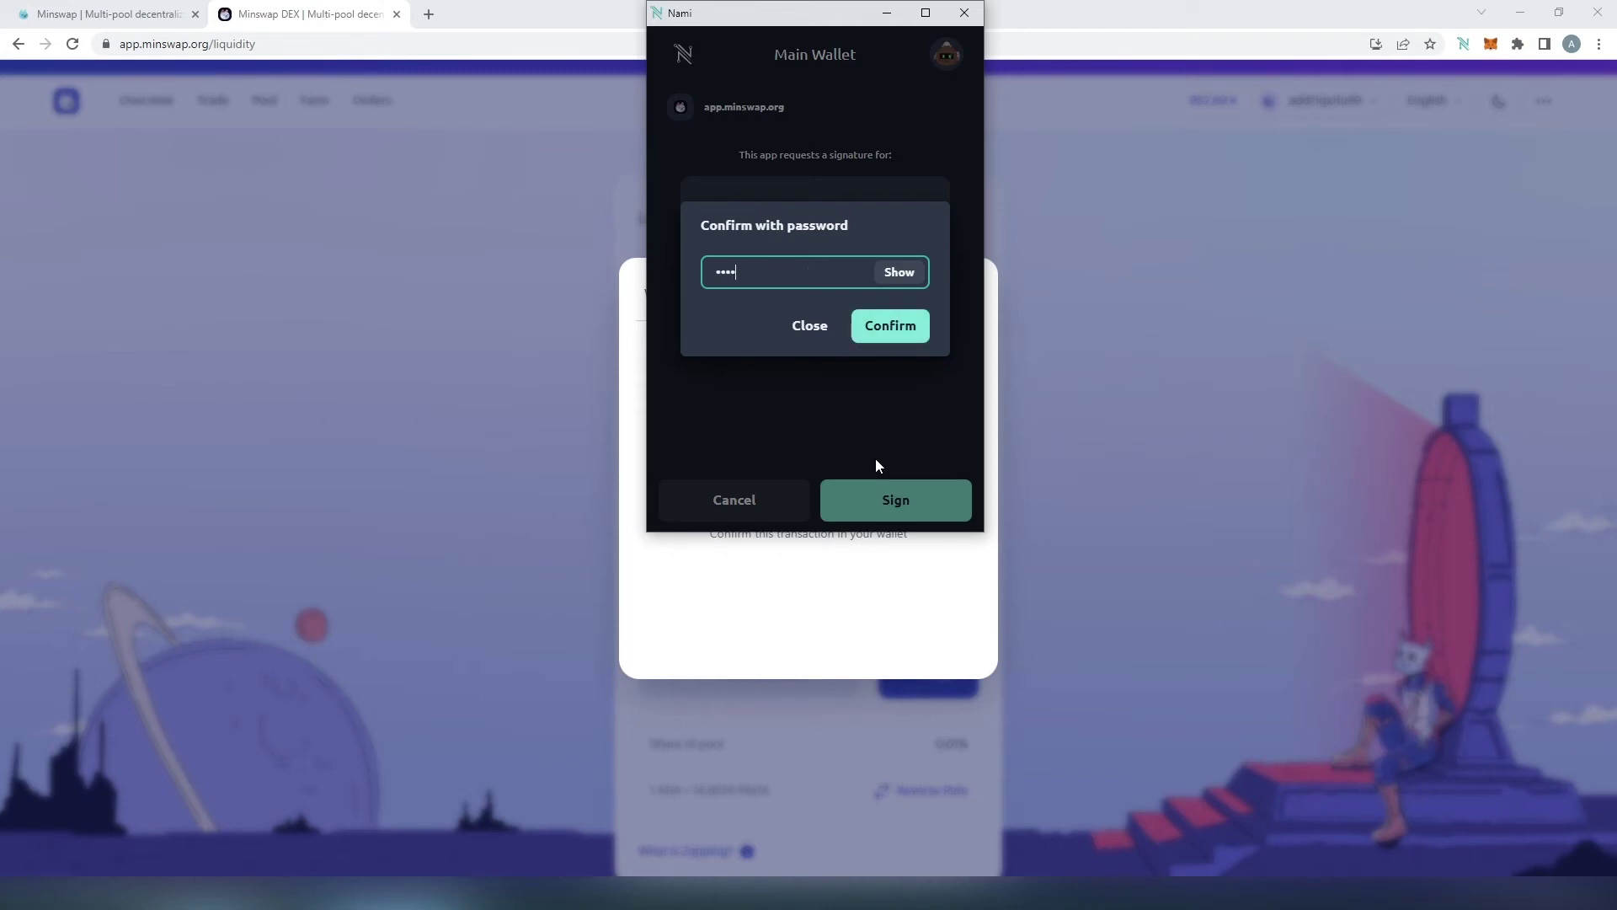
{"action": "type", "text": "•••"}
{"action": "left_click", "coordinate": [891, 327]}
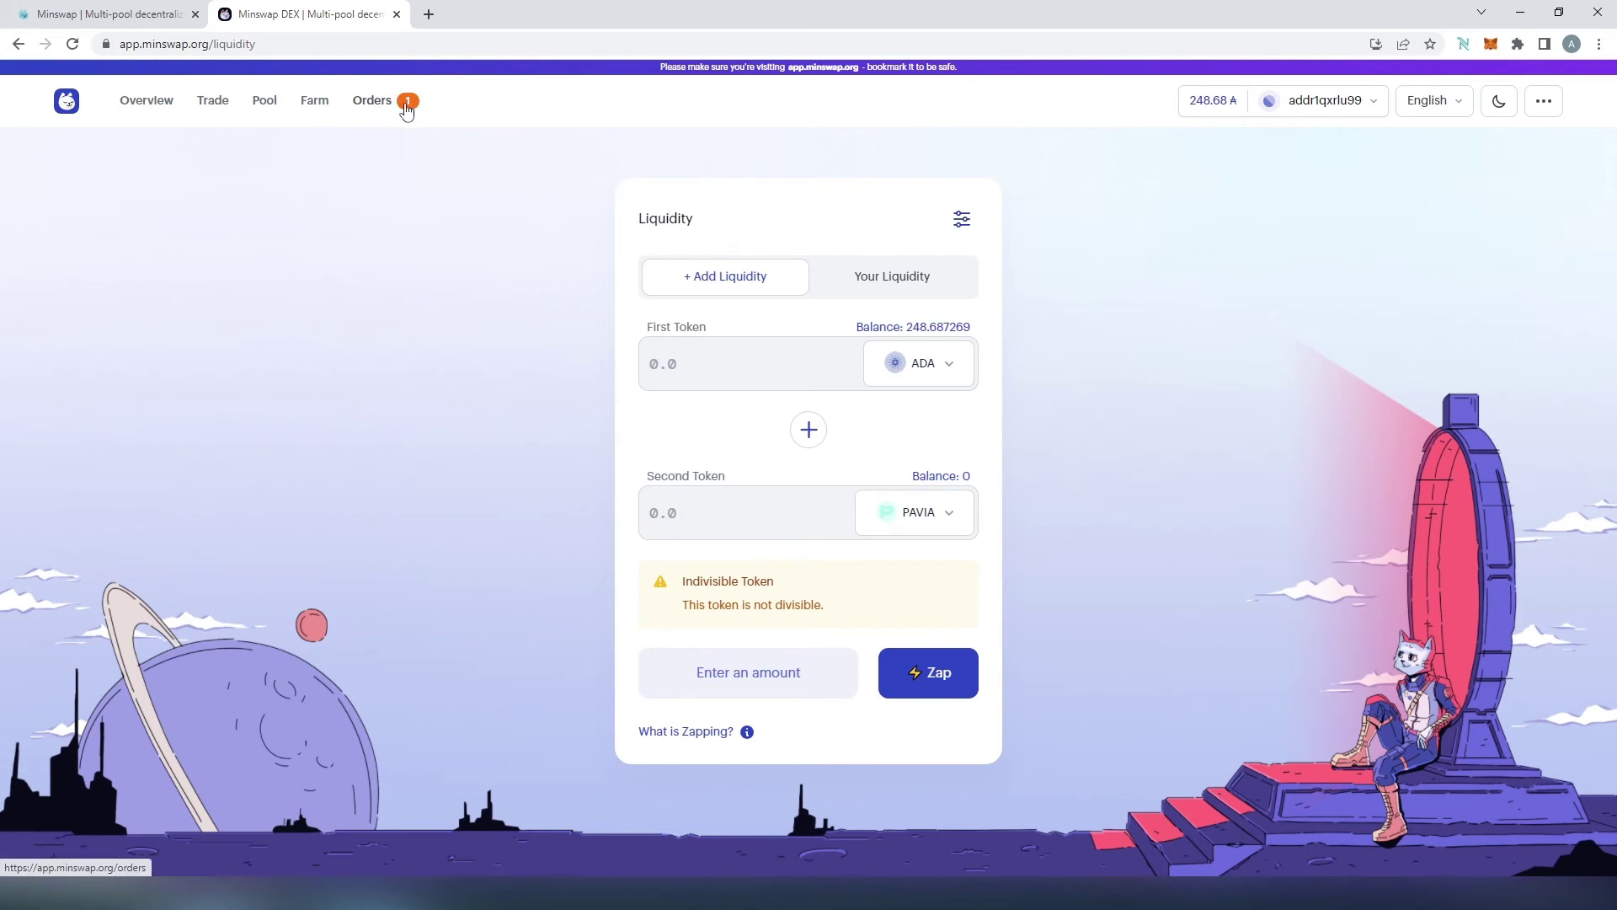
Check the completed deposit in Orders, then open Farm and review the LP tokens in Nami
{"action": "left_click", "coordinate": [372, 100]}
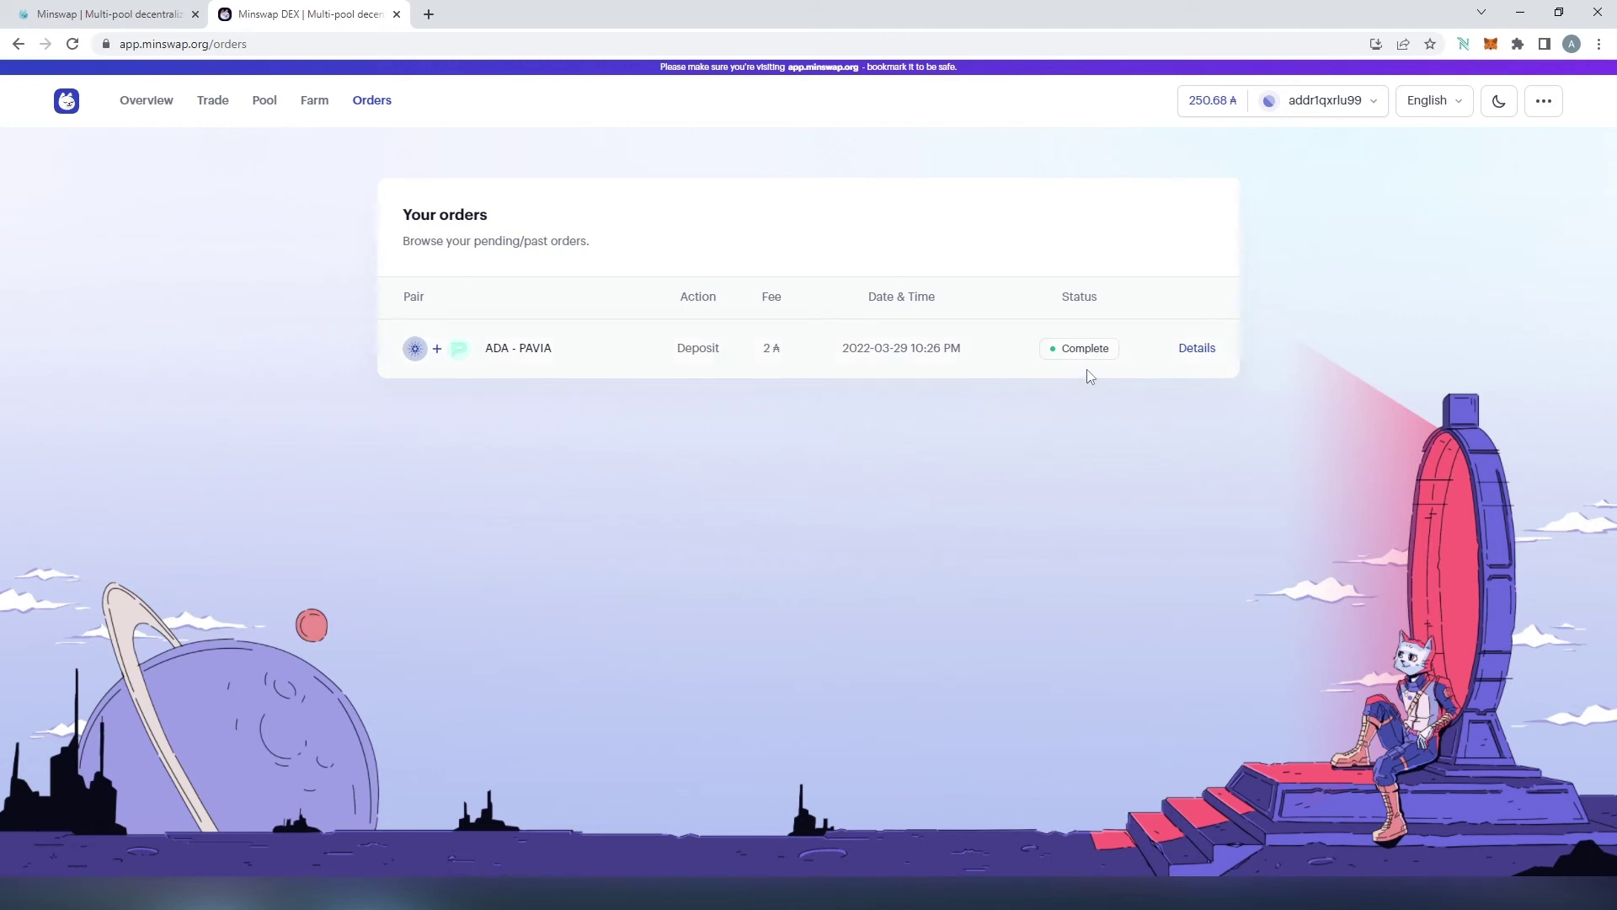
{"action": "left_click", "coordinate": [316, 105]}
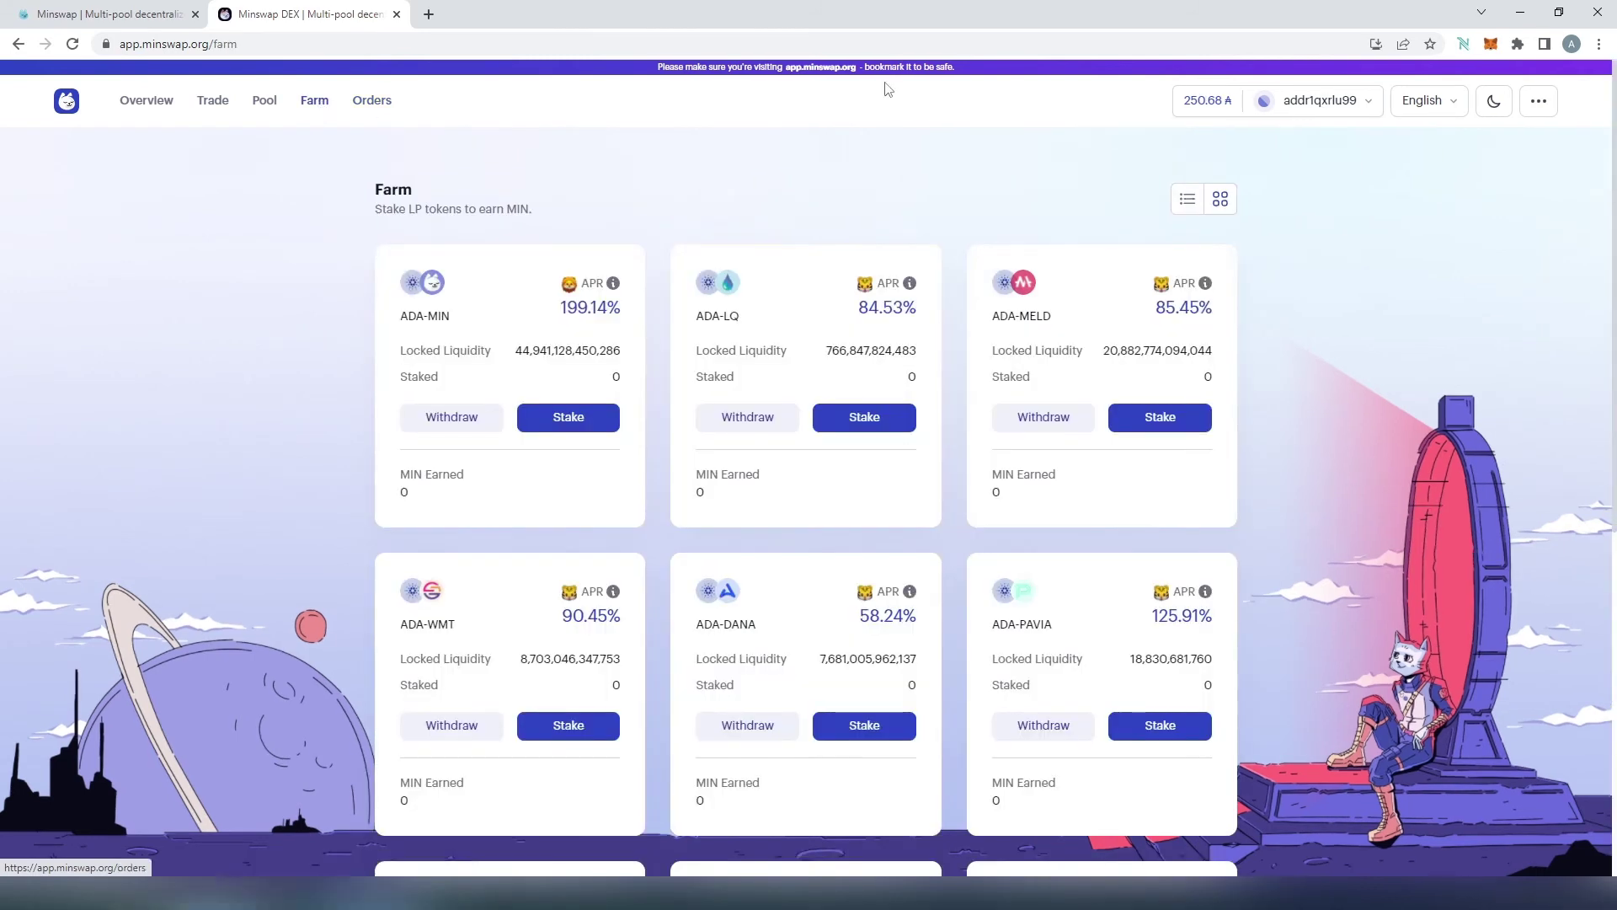
{"action": "left_click", "coordinate": [1463, 44]}
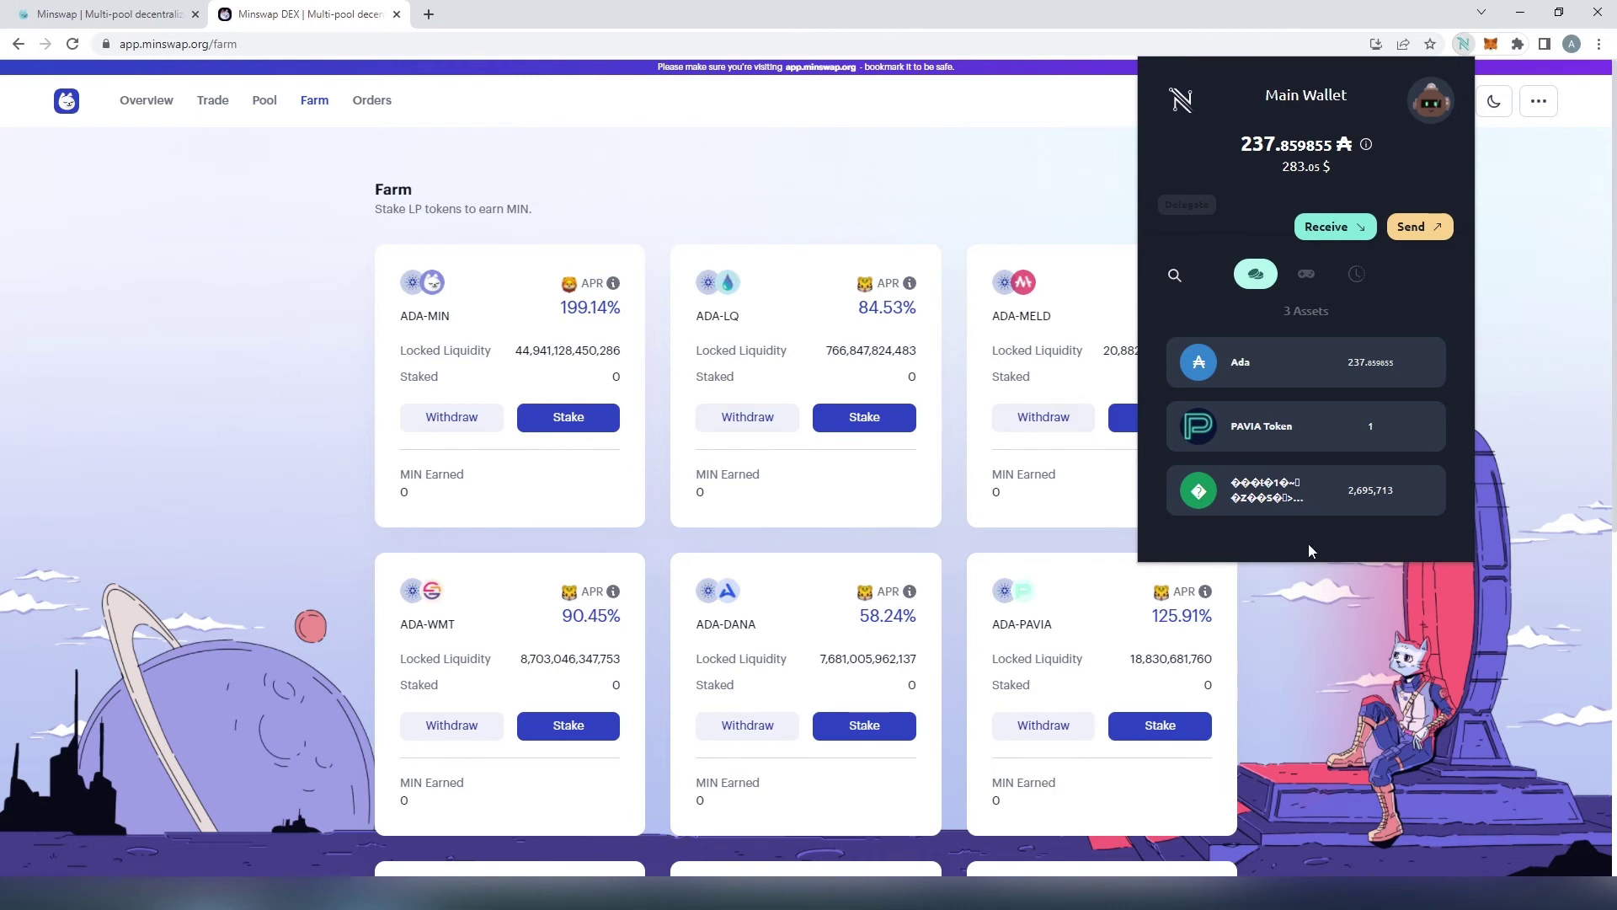
{"action": "left_click", "coordinate": [1308, 583]}
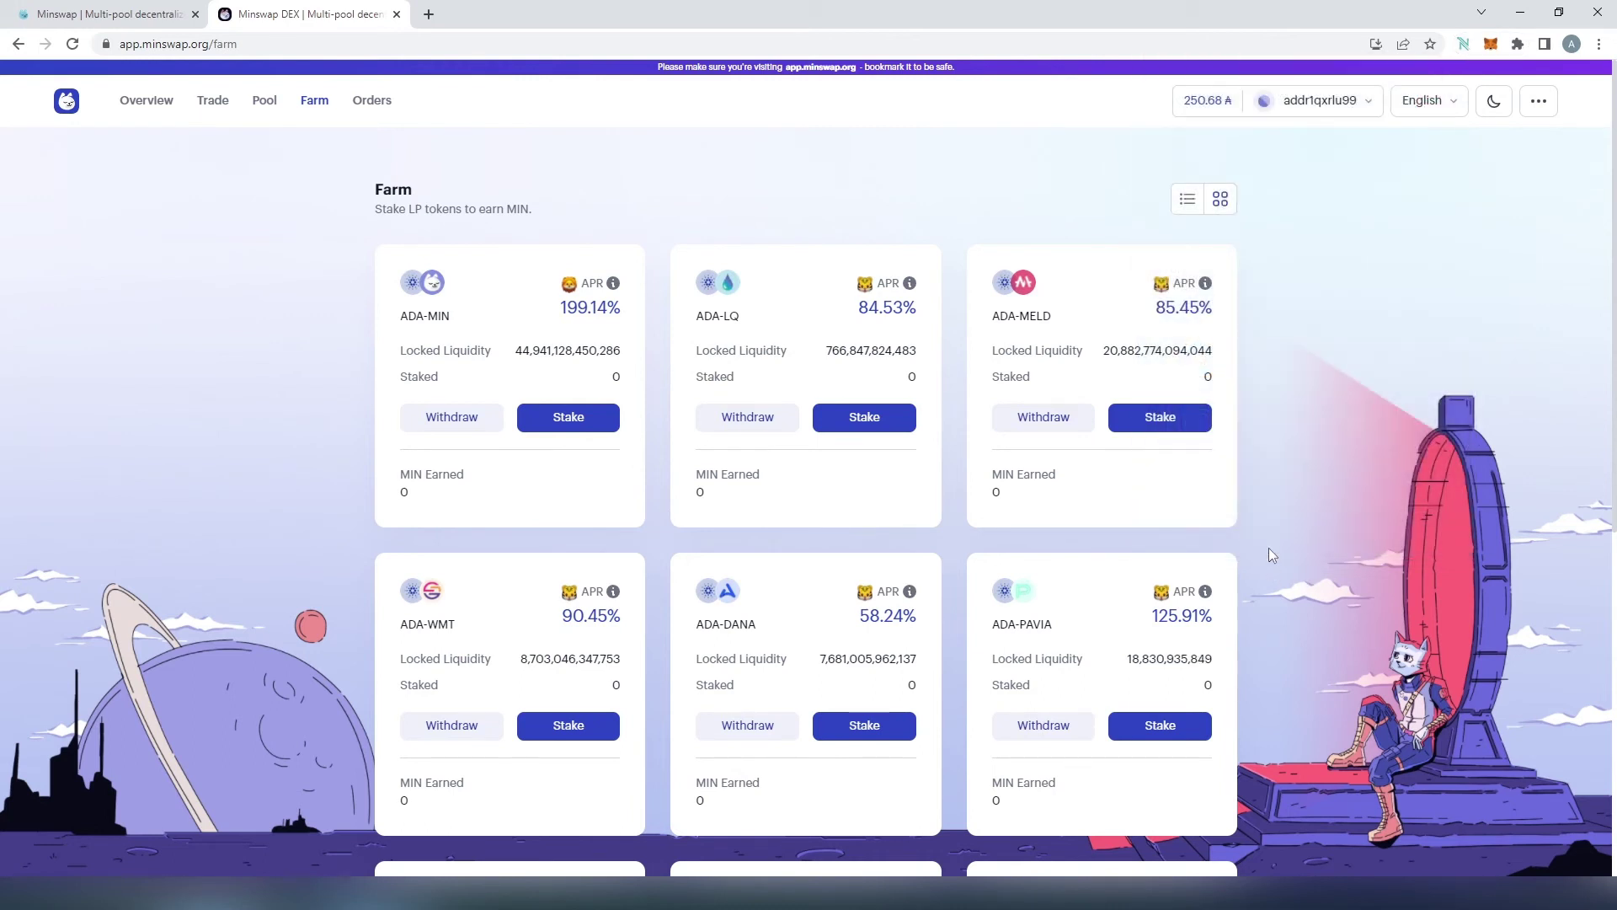
{"action": "scroll", "coordinate": [1271, 554], "scroll_direction": "down", "scroll_amount": 2}
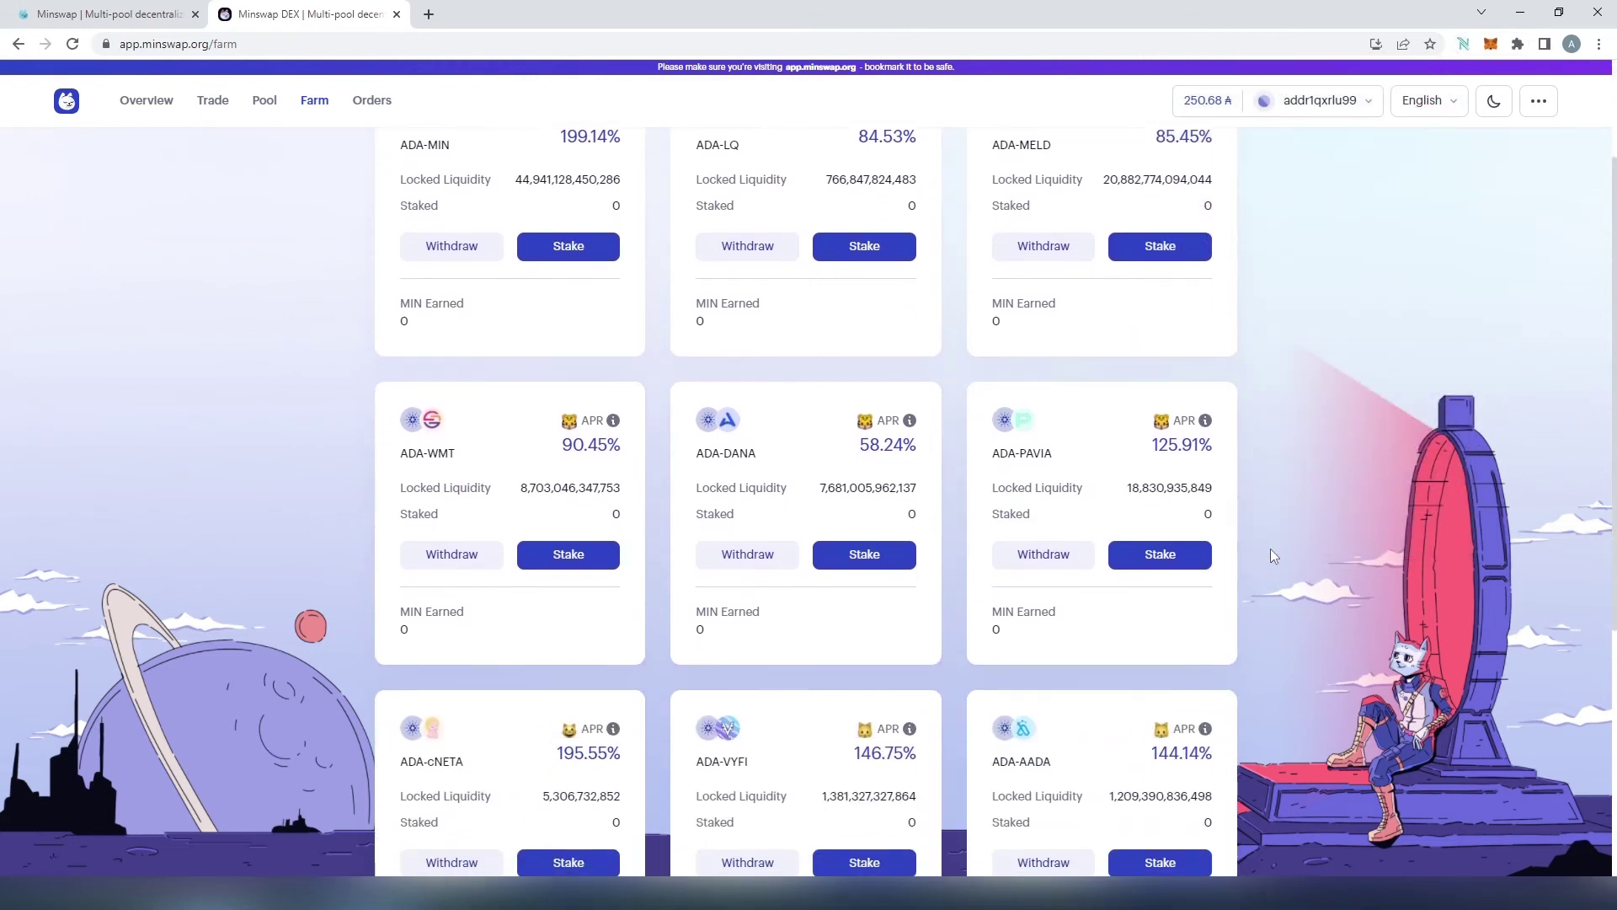
Stake 100% of the ADA-PAVIA LP tokens in the ADA-PAVIA farm
{"action": "left_click", "coordinate": [1162, 556]}
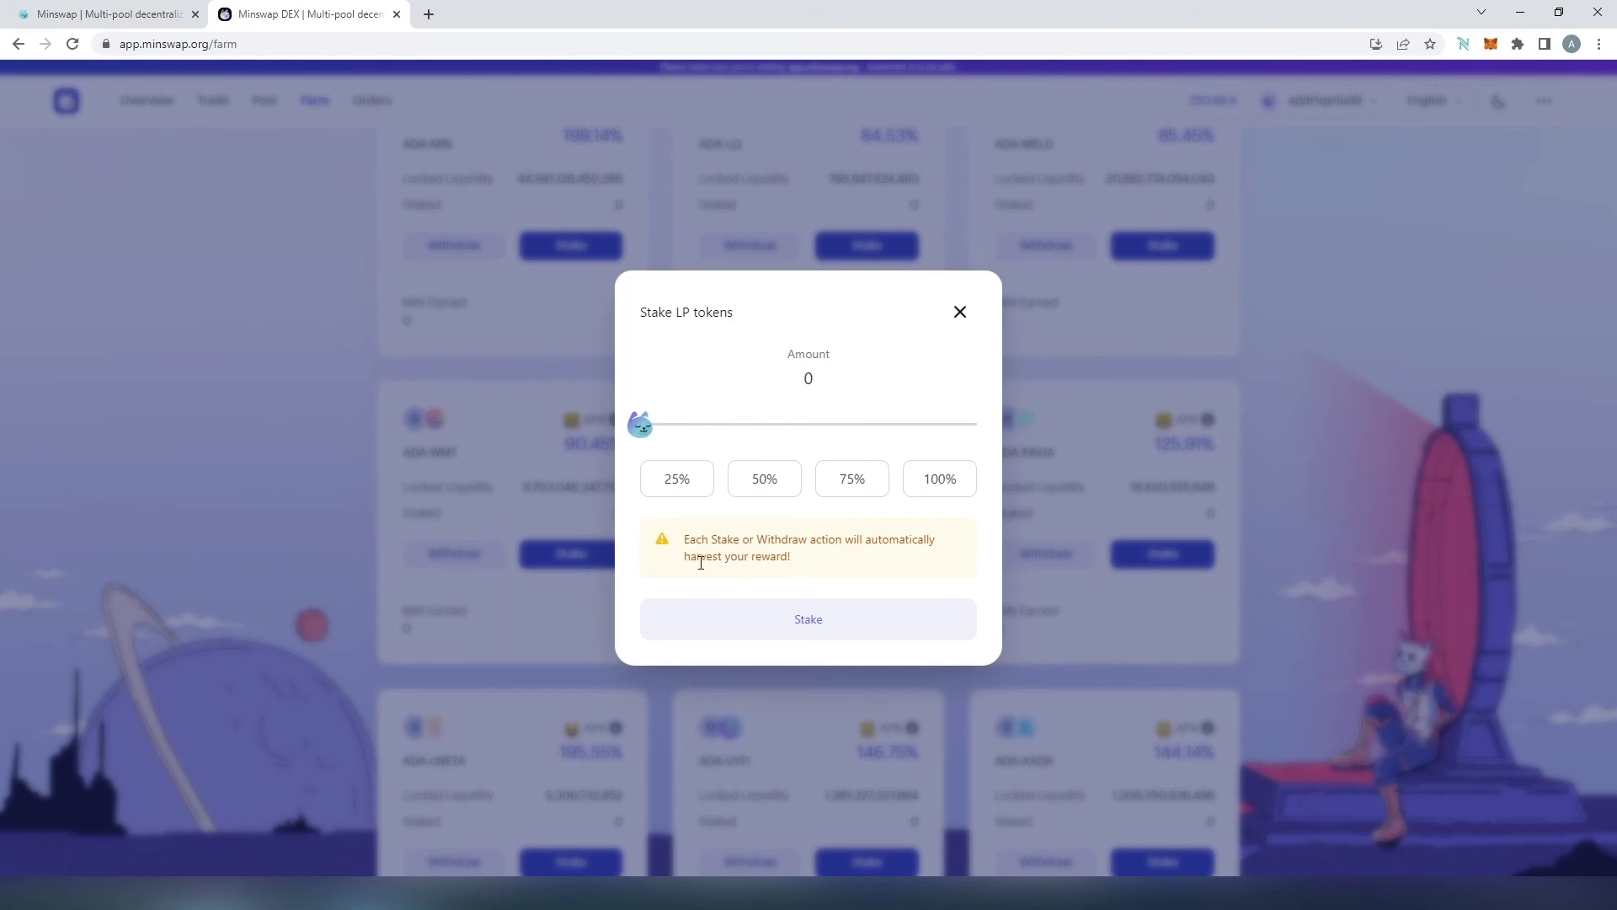
{"action": "left_click", "coordinate": [937, 494]}
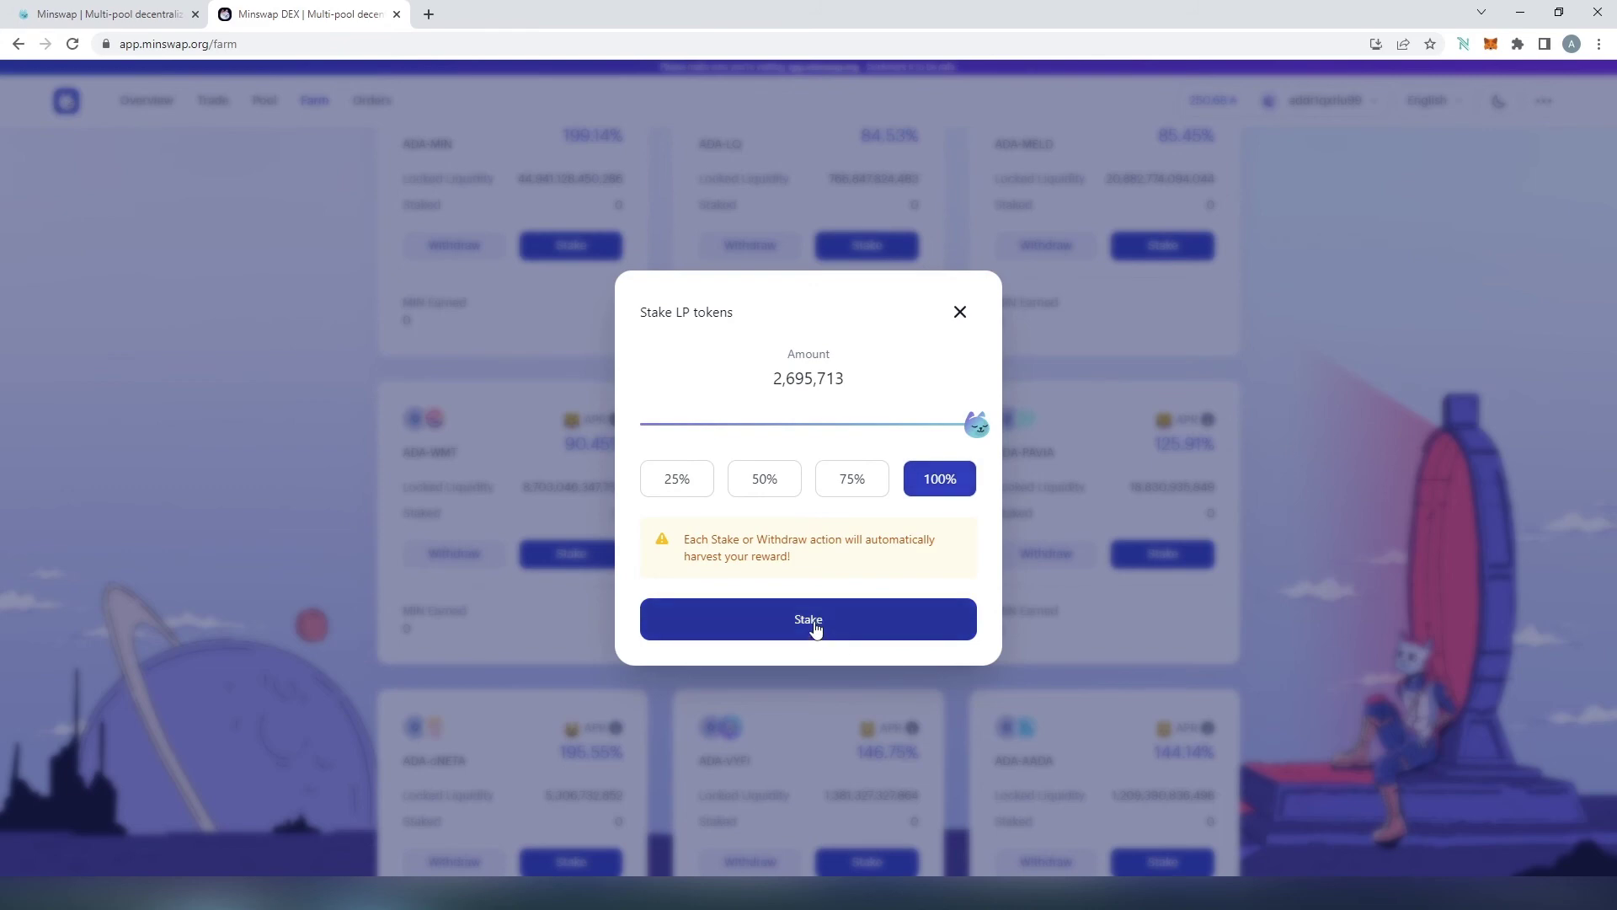
{"action": "left_click", "coordinate": [814, 625]}
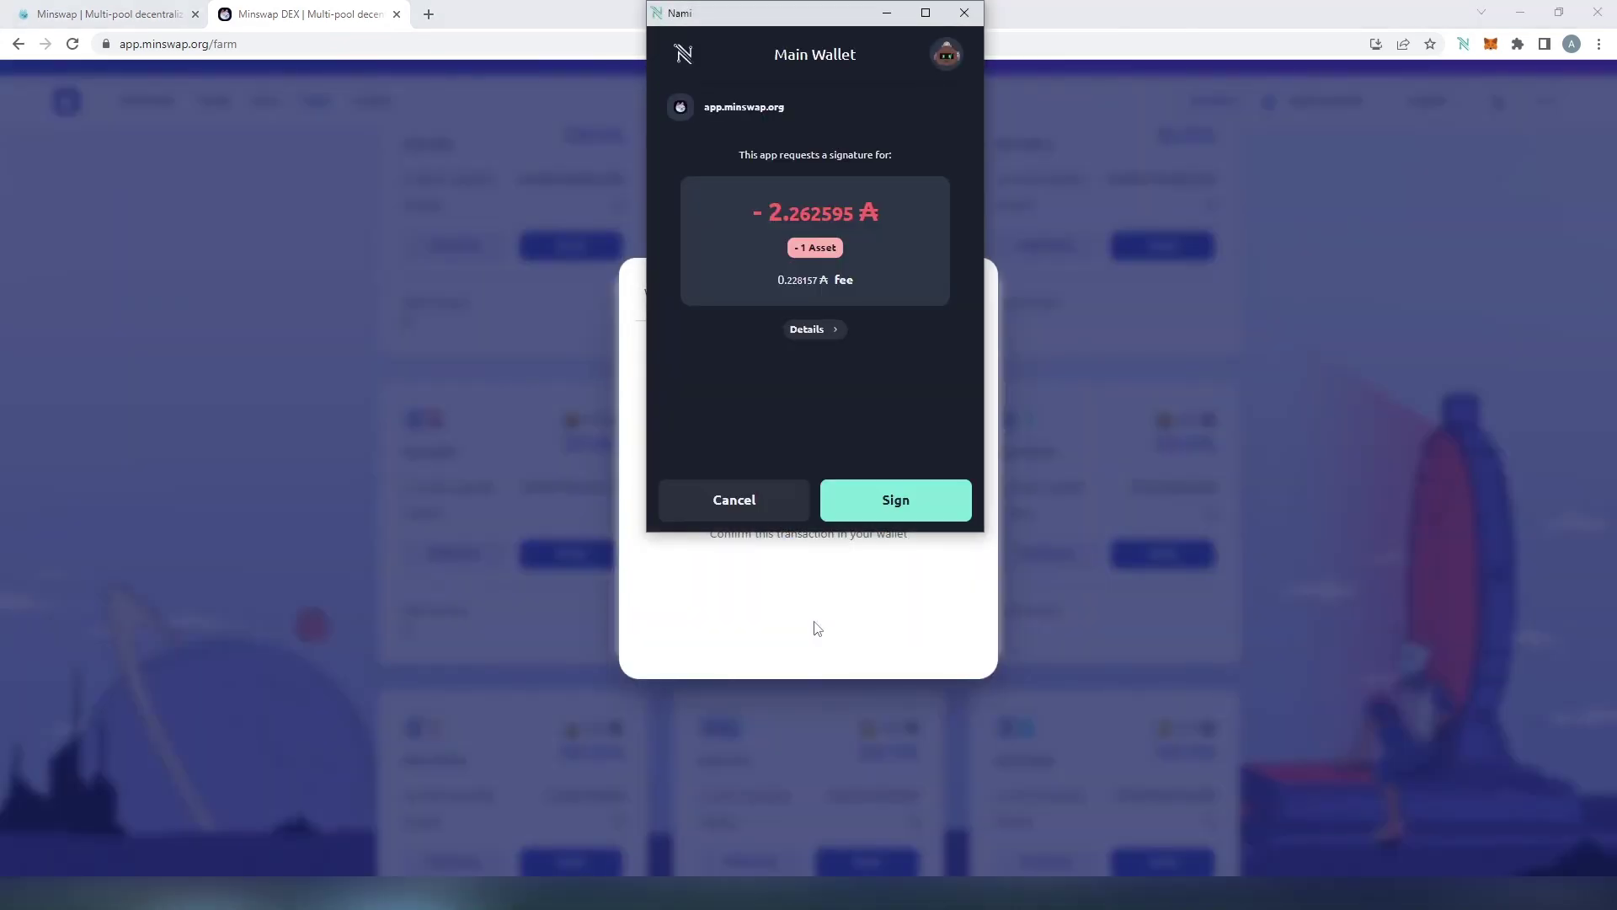
Sign the staking transaction in Nami with the wallet password
{"action": "left_click", "coordinate": [883, 503]}
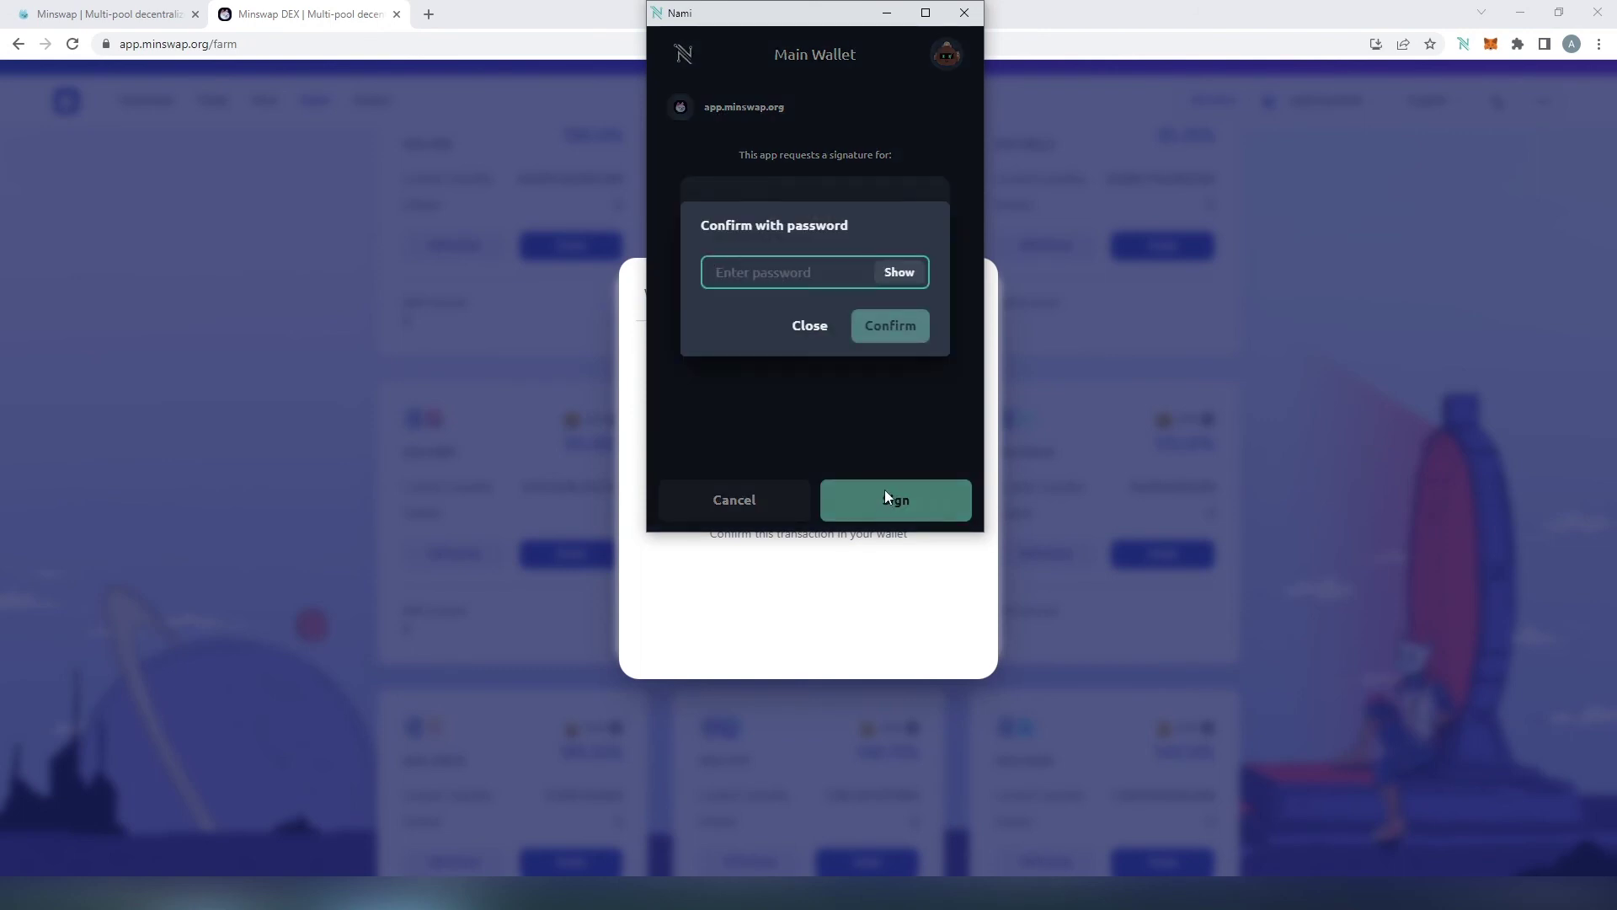
{"action": "type", "text": "••••••••••"}
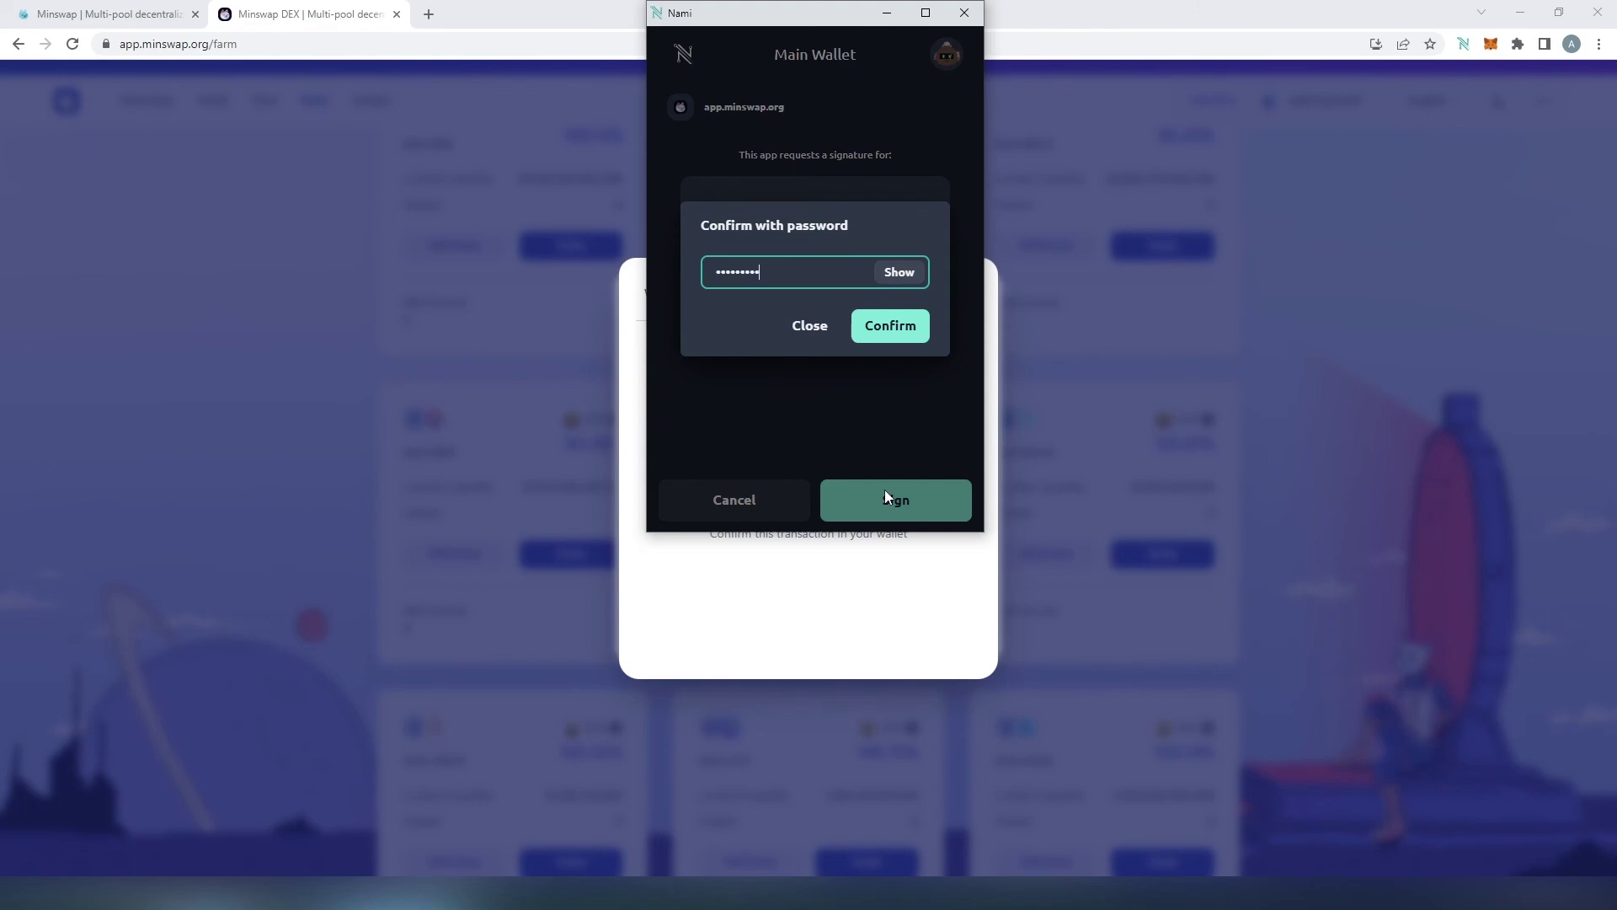
{"action": "left_click", "coordinate": [880, 332]}
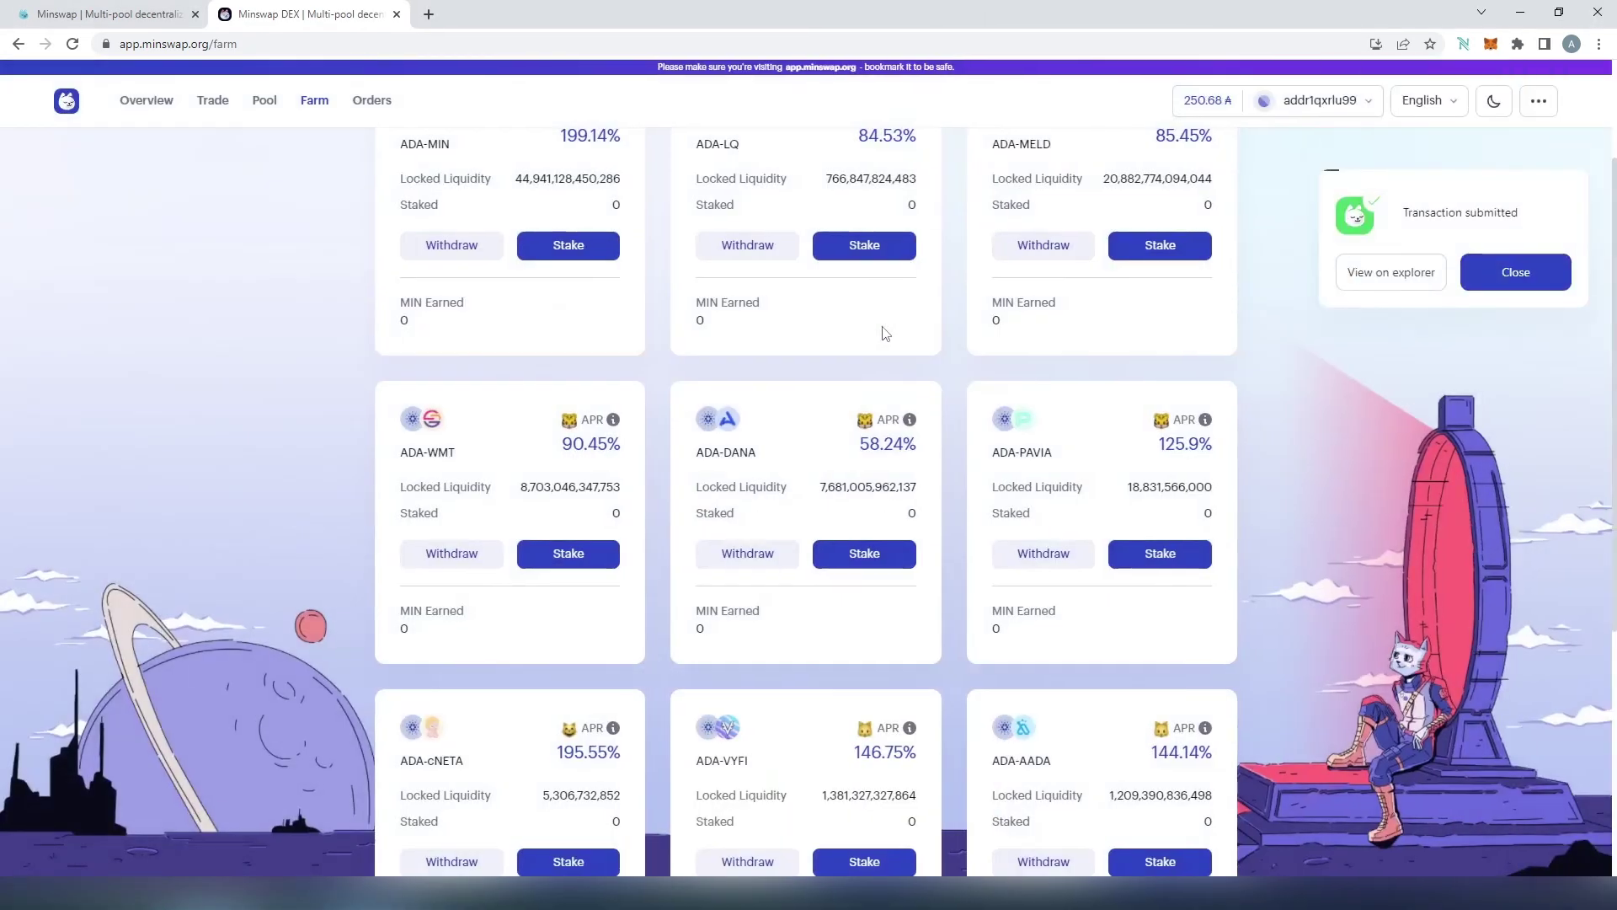